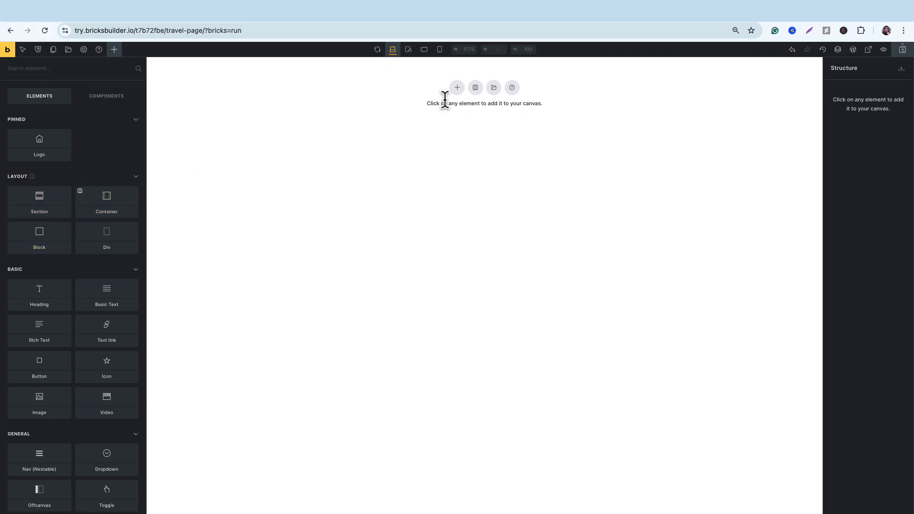
Add a section to the empty canvas and set its background color to blue #2196f3.
click(457, 88)
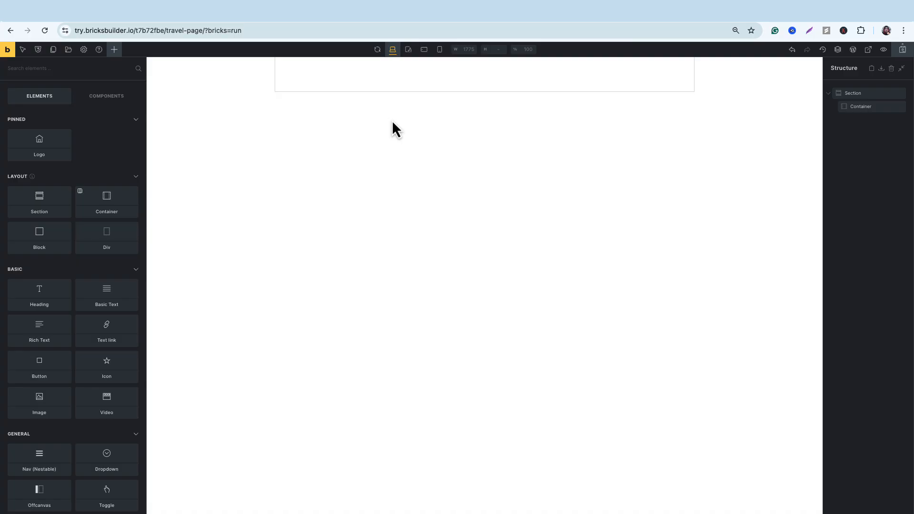
click(199, 76)
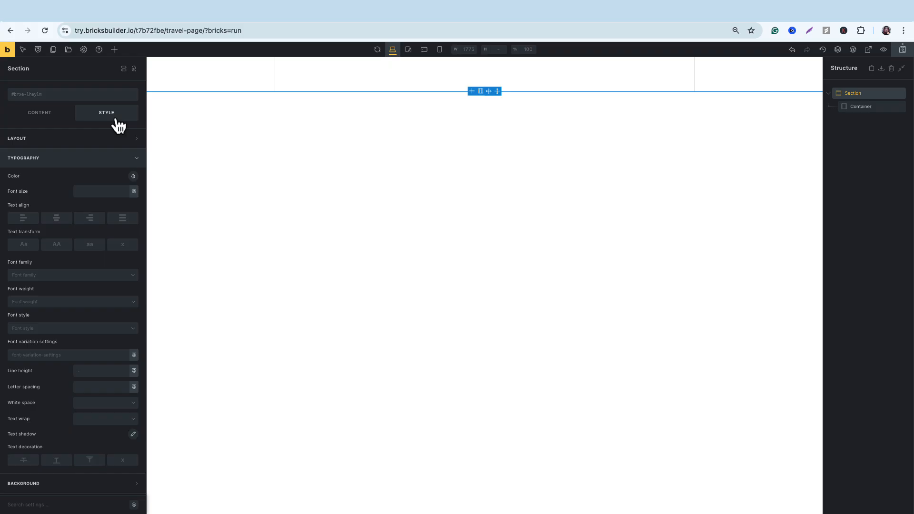
click(130, 161)
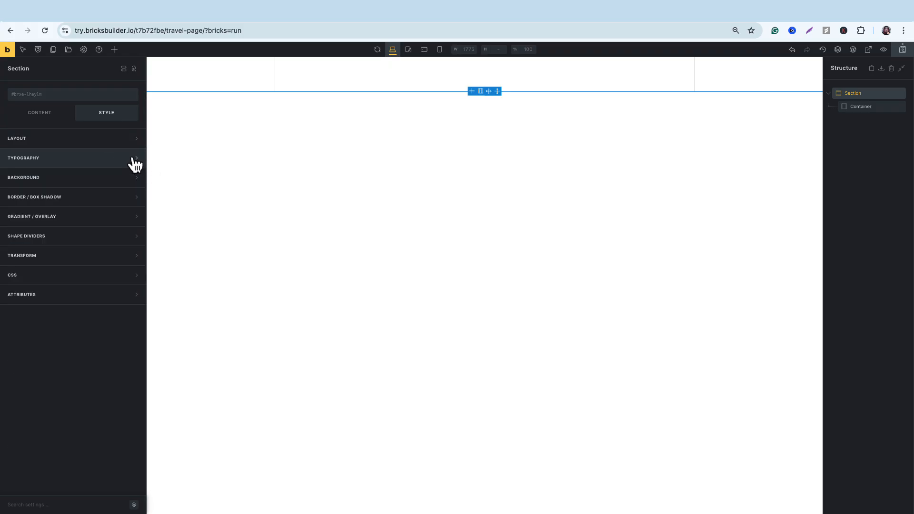
click(126, 180)
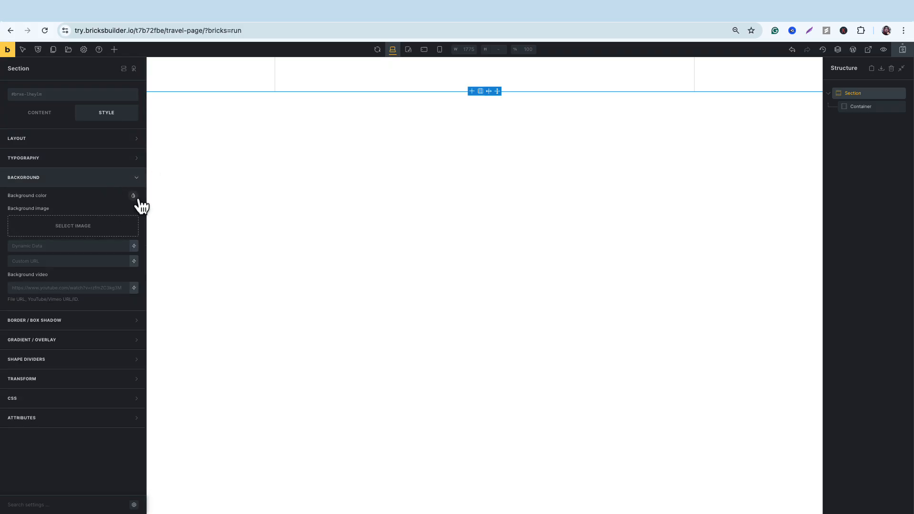
click(133, 196)
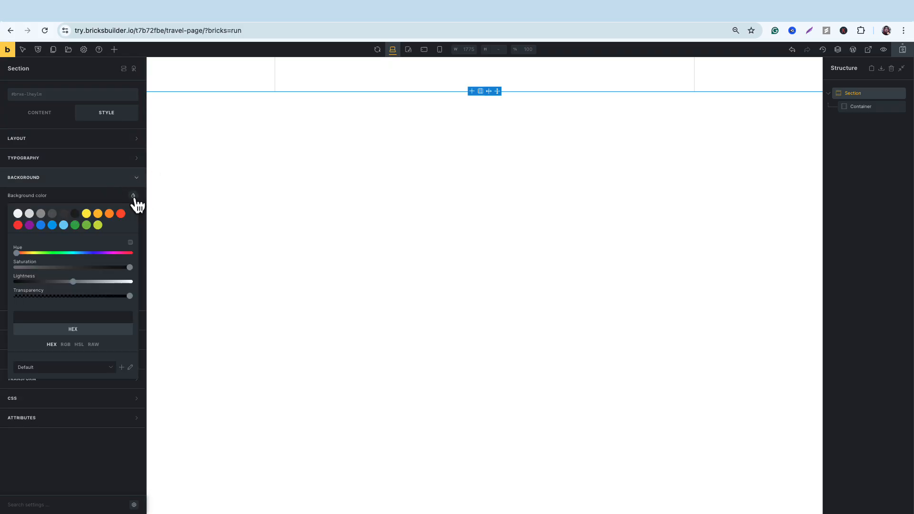
click(40, 226)
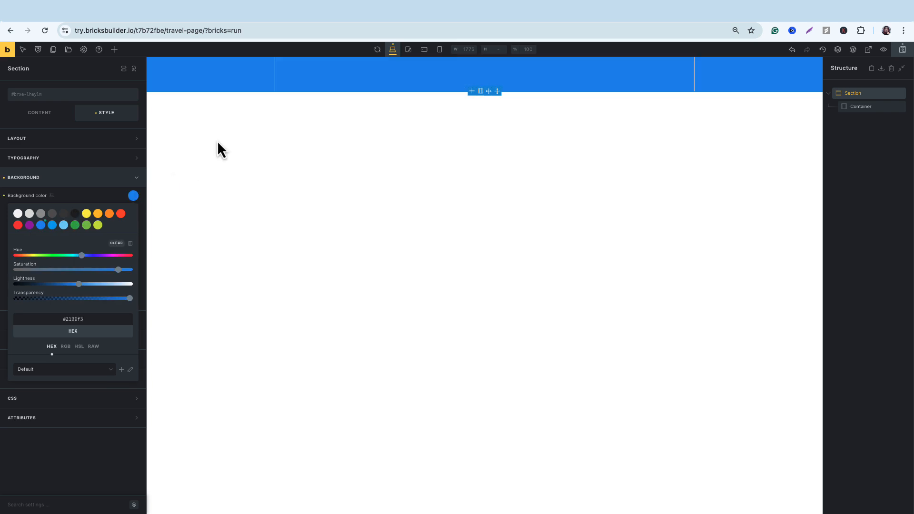
Set the night street image with the cable car as the section's background and stretch the section to a minimum height of about 209 px.
click(107, 196)
click(103, 238)
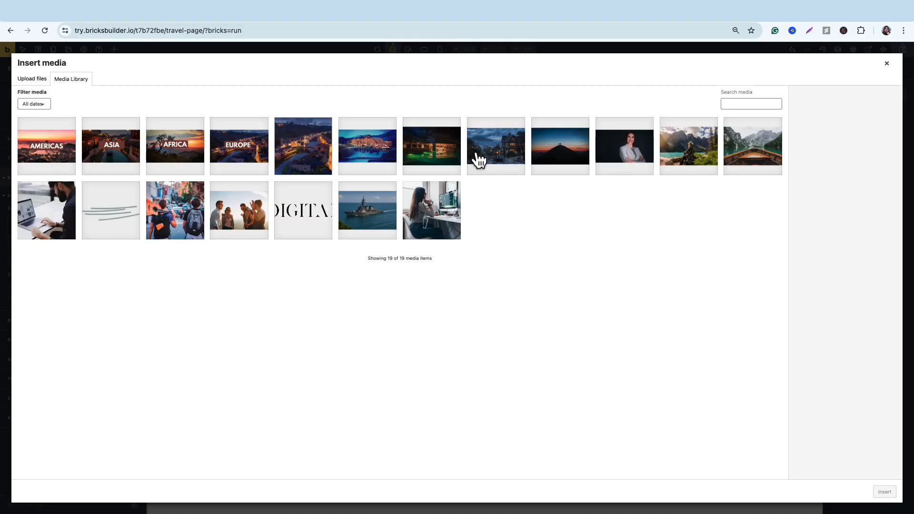
click(491, 159)
click(885, 492)
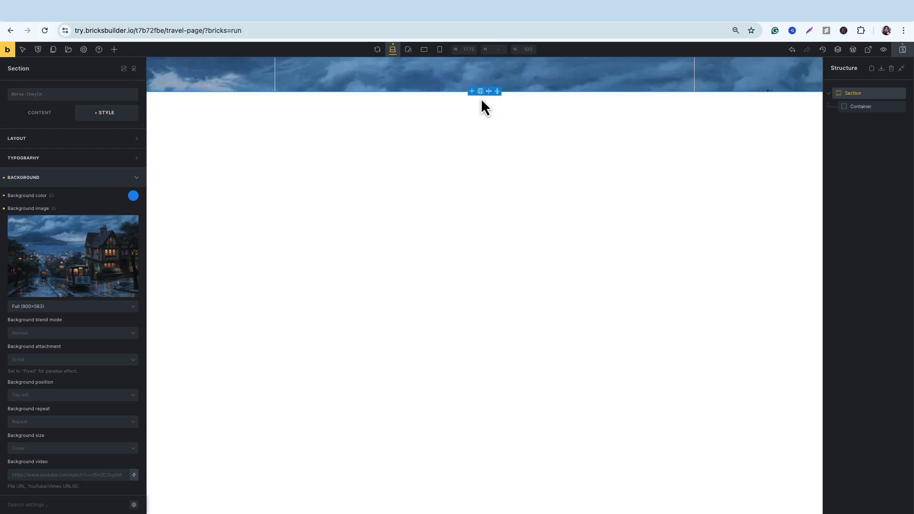
drag(498, 91, 551, 140)
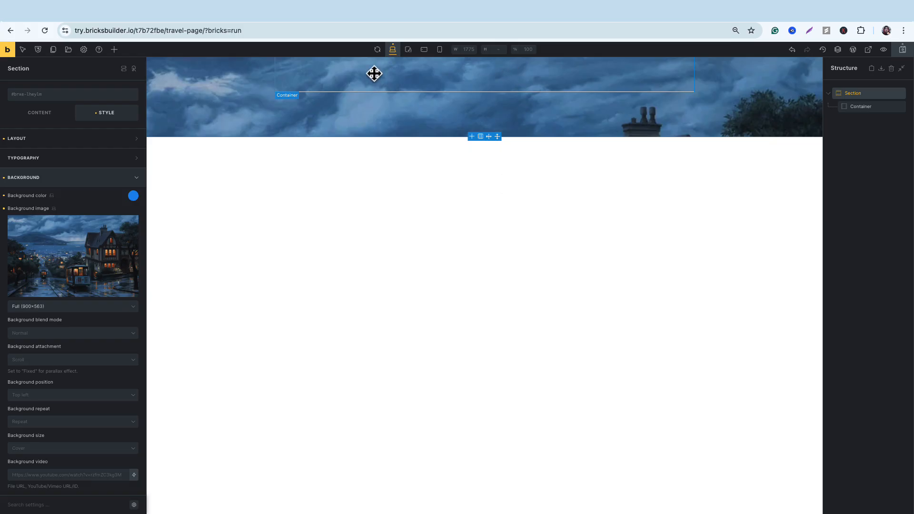
Add a Heading inside the container and a Basic Text element above the container in the section.
click(115, 50)
drag(37, 300, 324, 77)
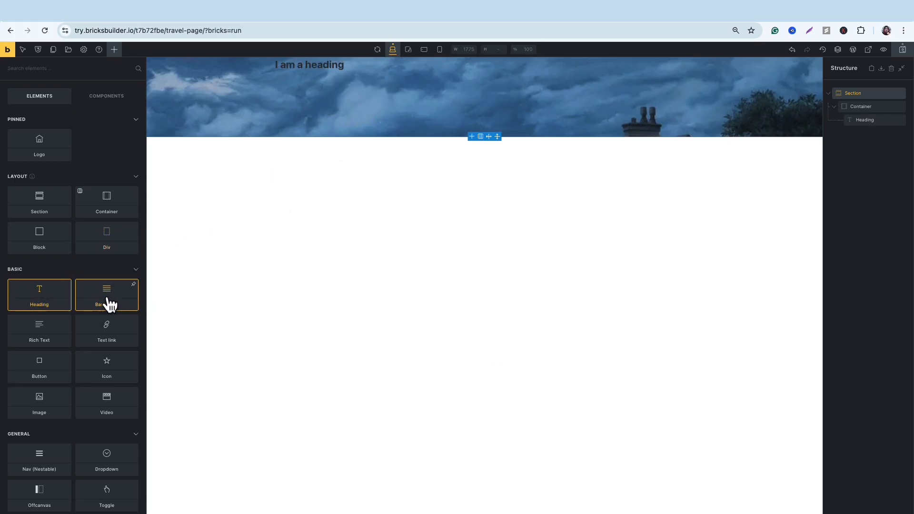
drag(108, 304, 280, 75)
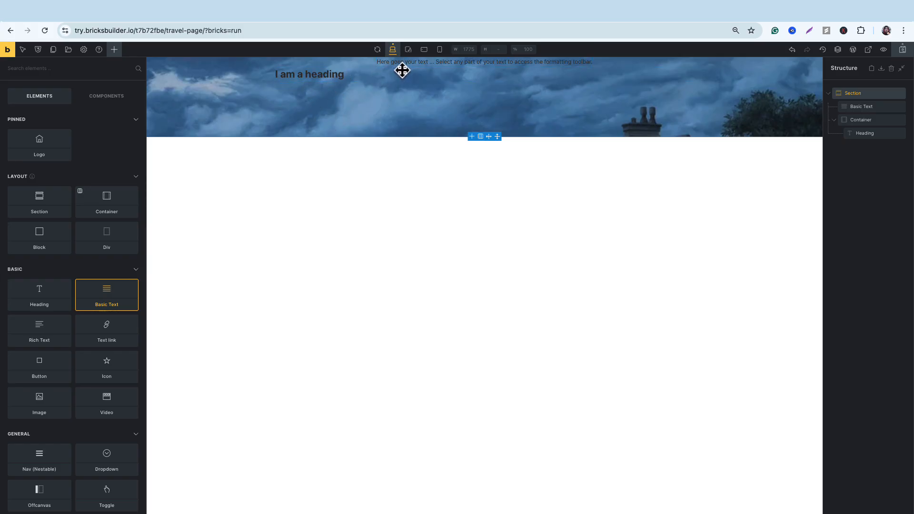
Center the heading with Align self and move it out of the container to above the basic text.
click(303, 77)
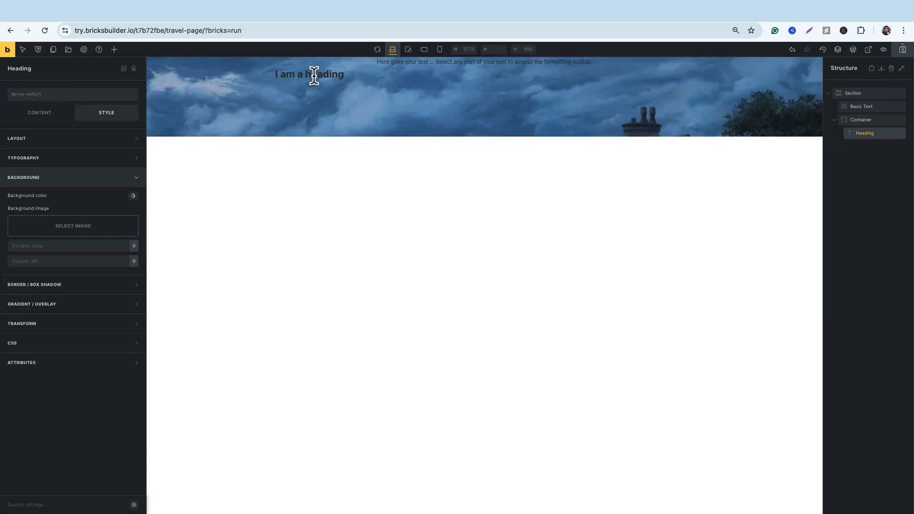
click(60, 140)
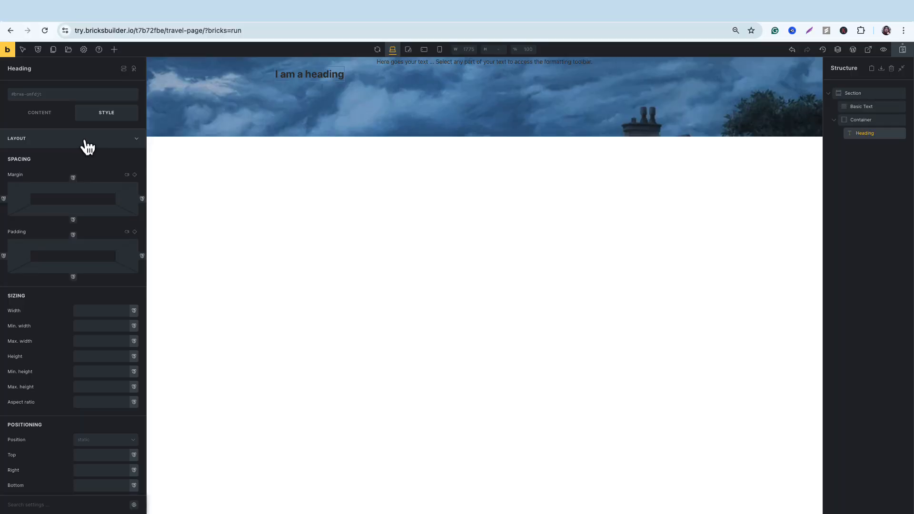
scroll(86, 164, down, 15)
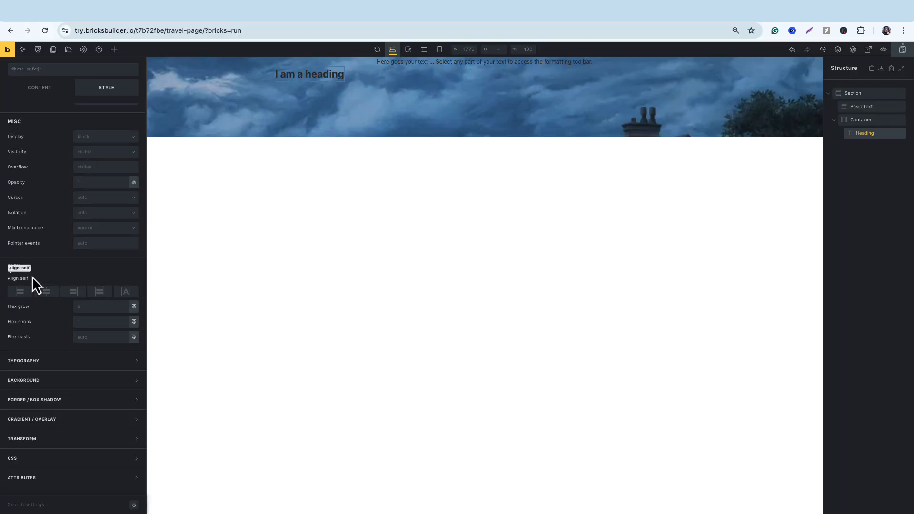
click(46, 292)
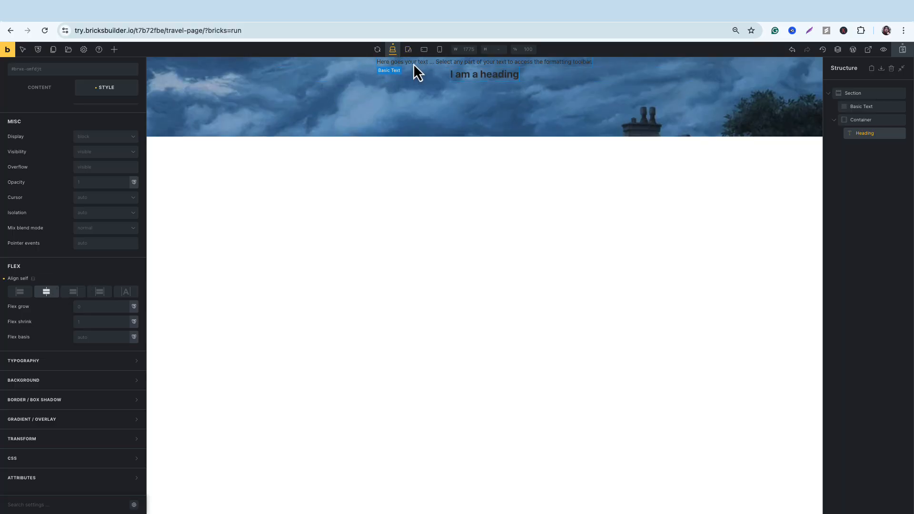
click(469, 67)
drag(488, 81, 476, 61)
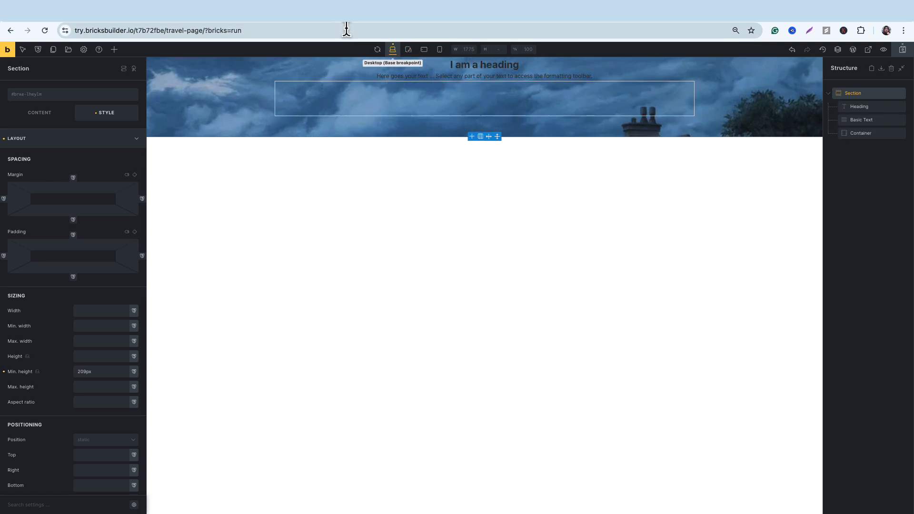
Copy "Travel without Limits" from the Google Docs layout plan and replace the heading's text with it in Bricks.
click(310, 19)
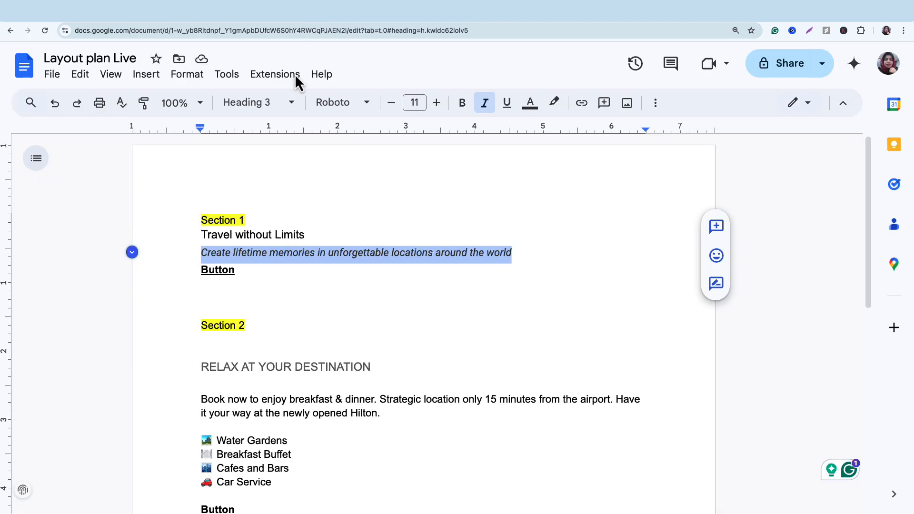
double_click(263, 217)
drag(313, 235, 194, 233)
key(super+c)
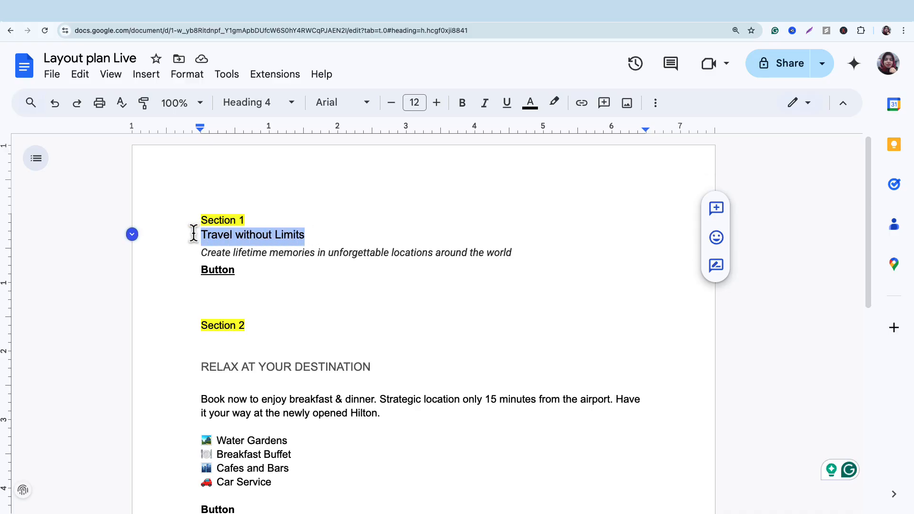
click(424, 21)
click(485, 67)
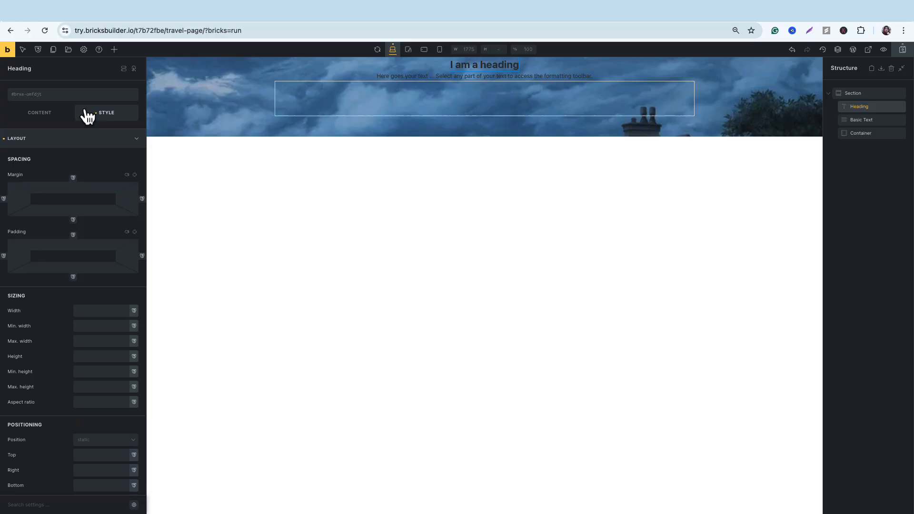
click(460, 67)
click(49, 114)
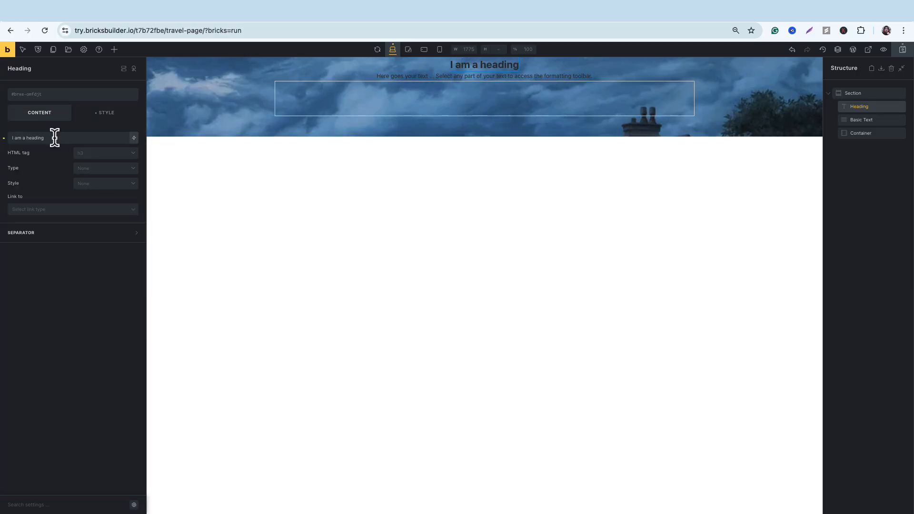
triple_click(55, 138)
key(super+v)
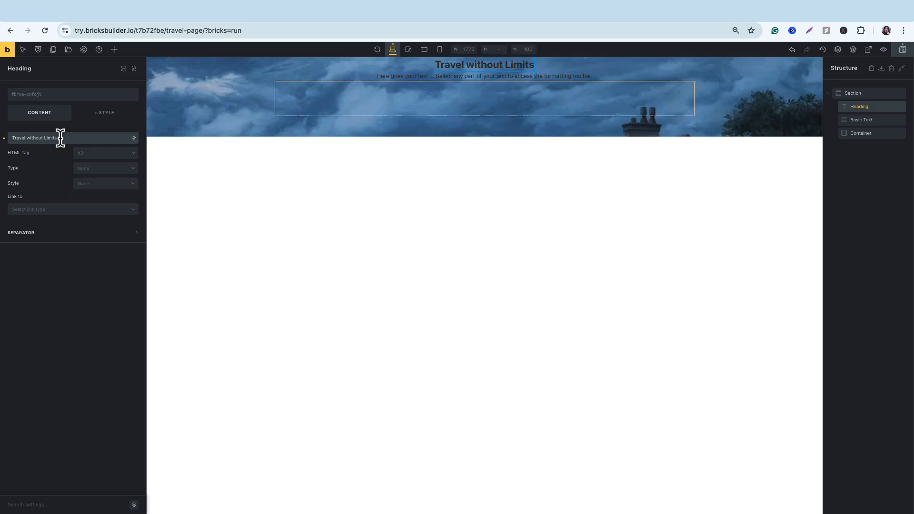
Copy "Create lifetime memories in unforgettable locations around the world" from the Google Docs plan and replace the basic text with it in Bricks.
click(243, 12)
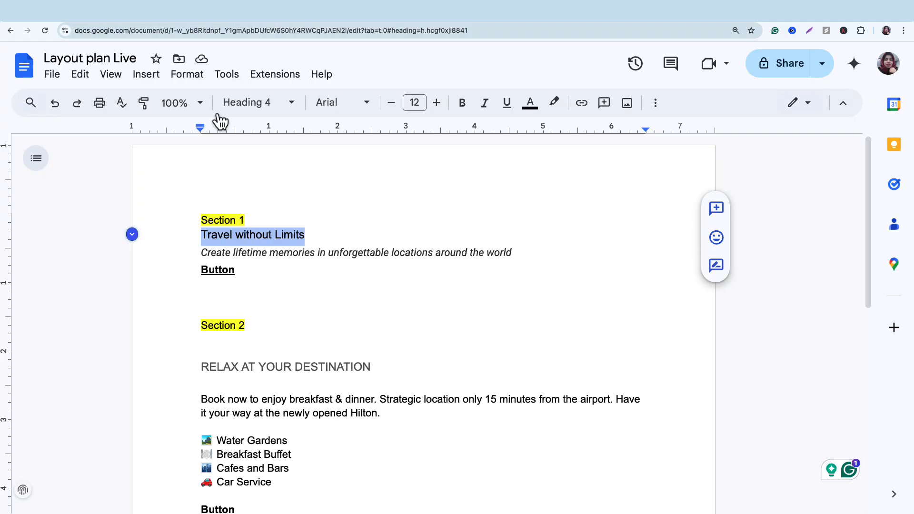
click(333, 255)
drag(527, 256, 196, 251)
key(super+c)
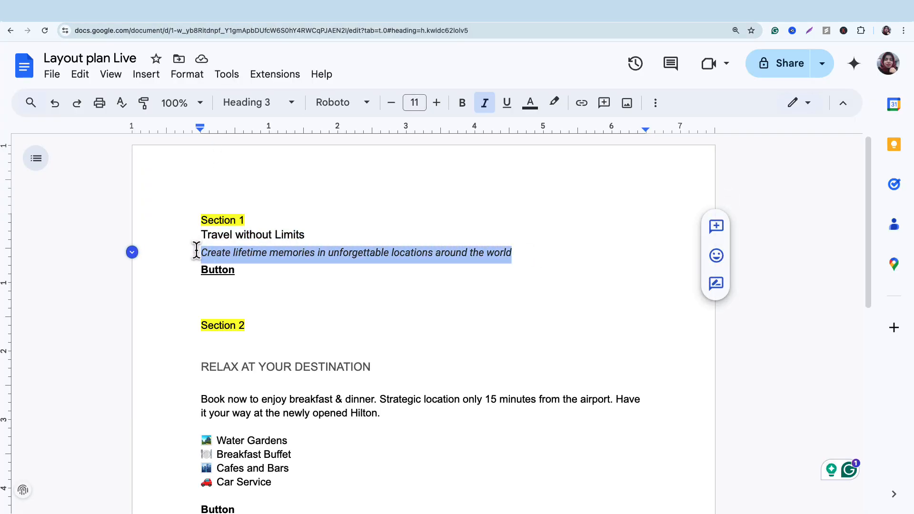
click(390, 19)
click(542, 76)
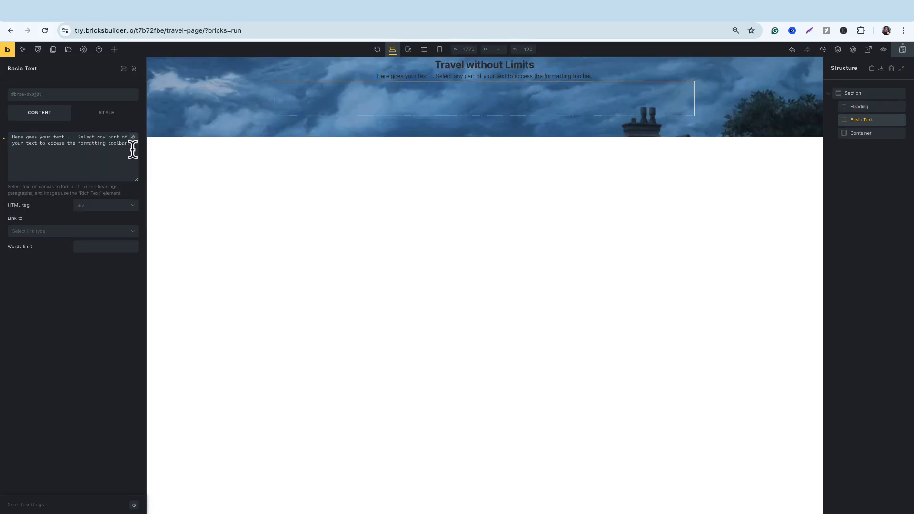
drag(130, 143, 13, 138)
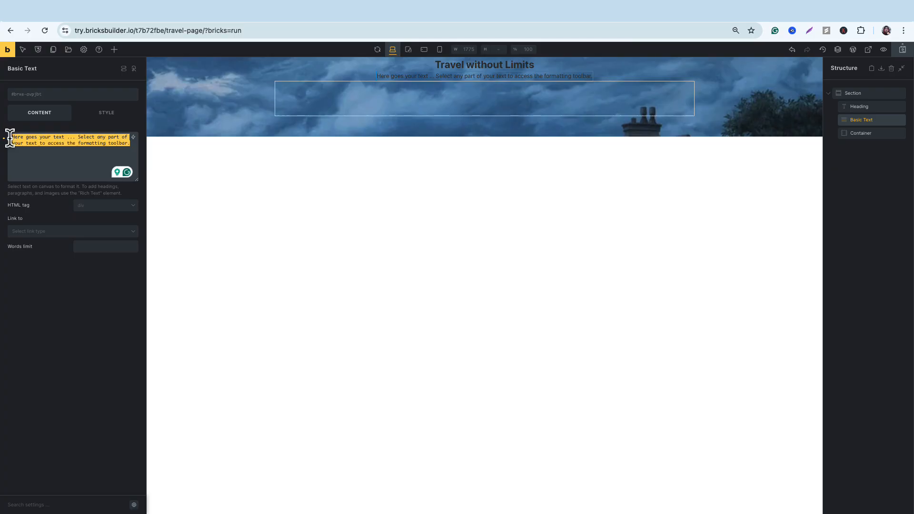
key(super+v)
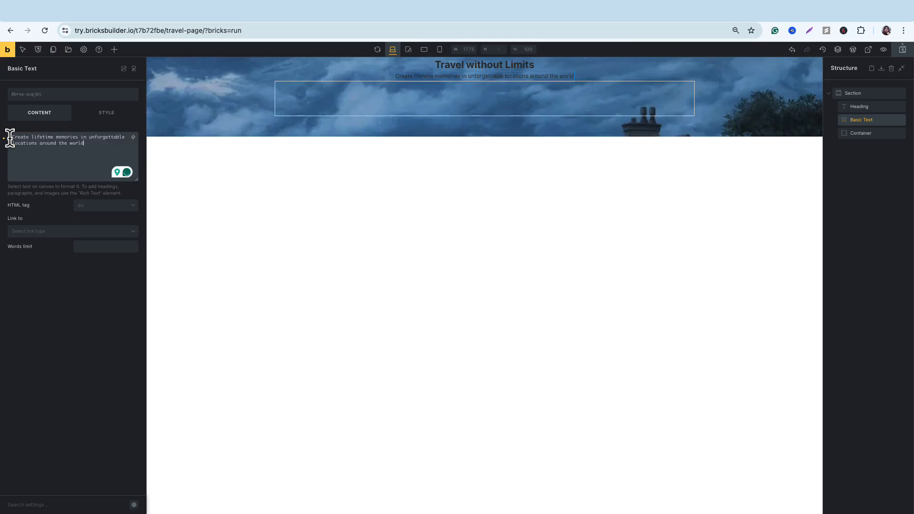
Set the heading's text color to off-white #f5f5f5 and its font size to 99.
click(514, 68)
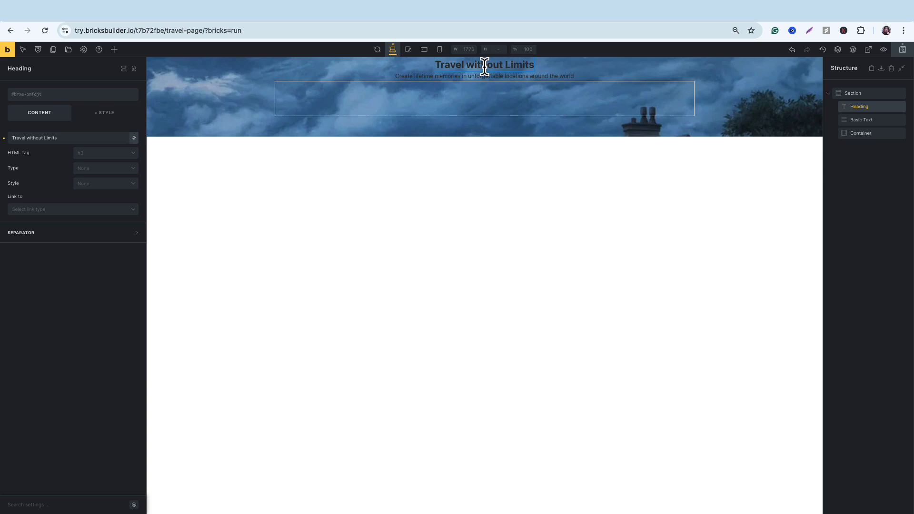
click(107, 117)
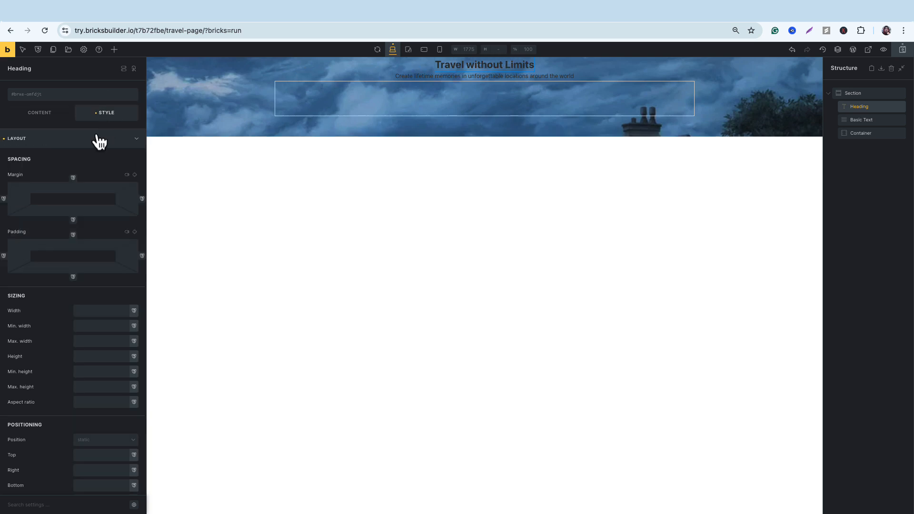
click(137, 141)
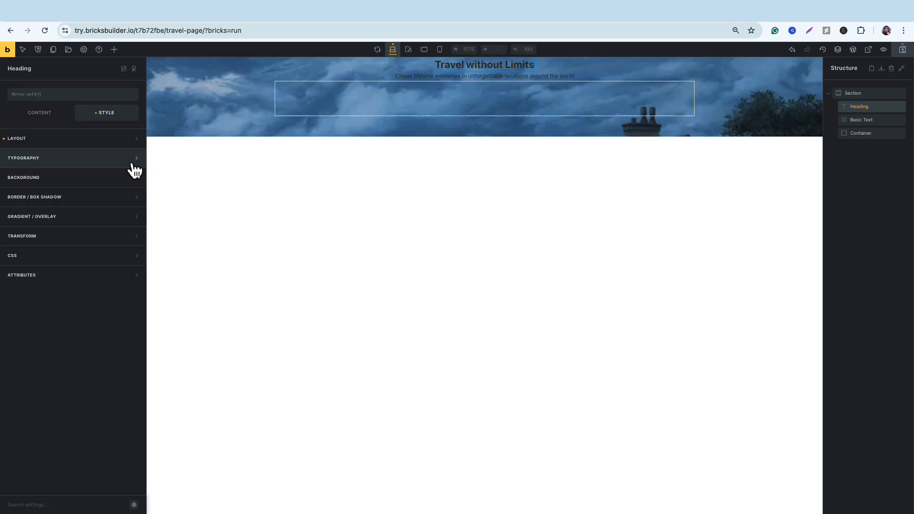
click(137, 160)
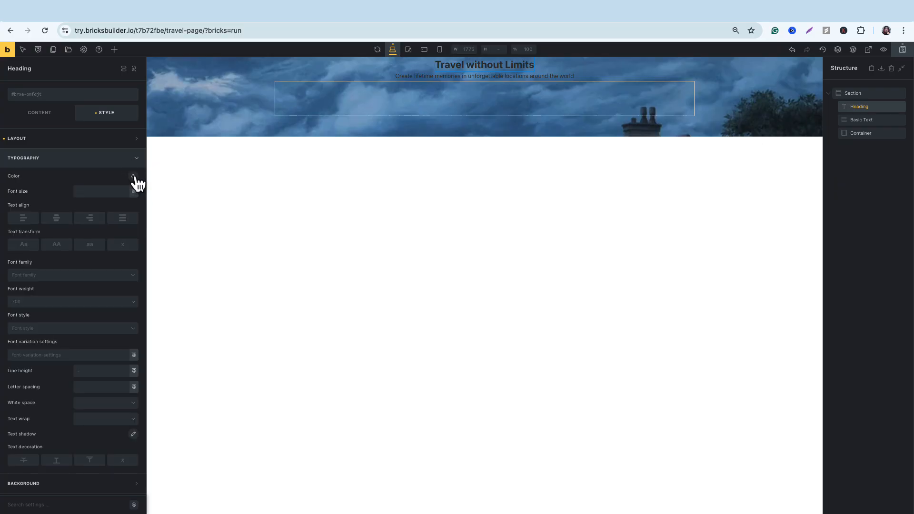
click(133, 177)
click(19, 195)
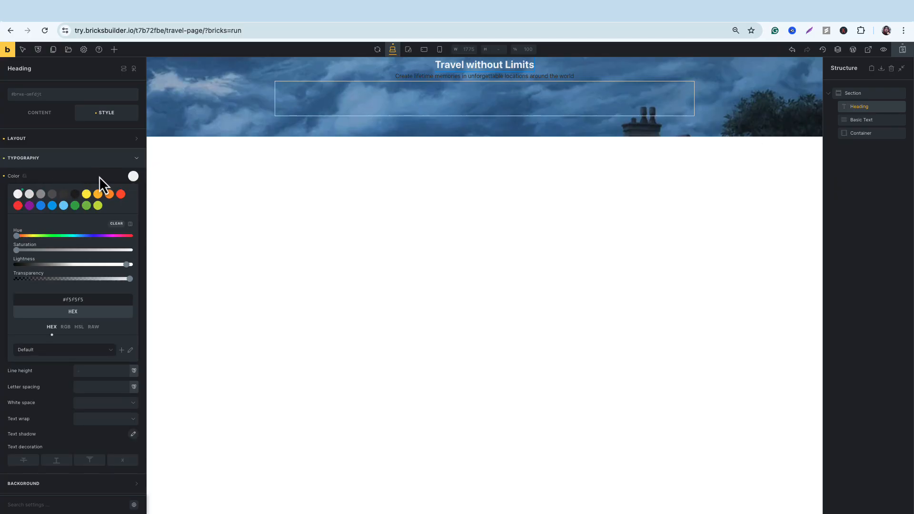
click(99, 176)
click(96, 191)
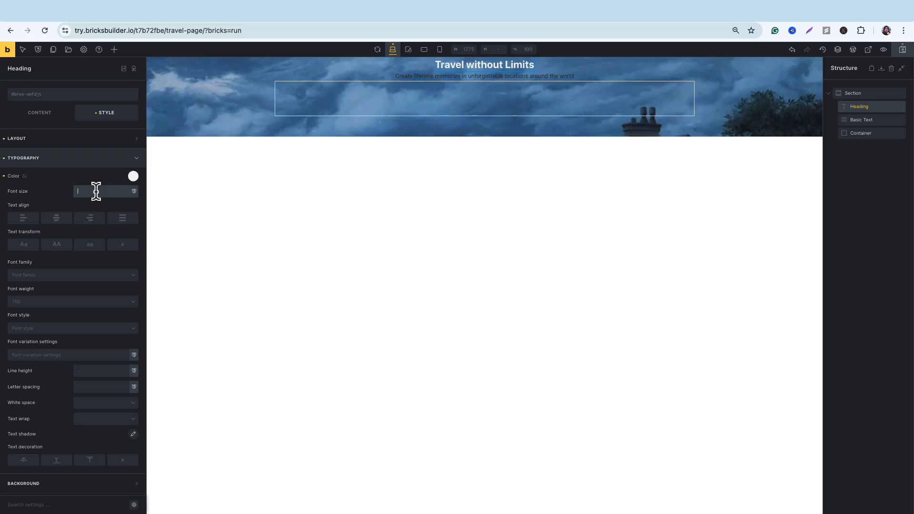
text(99)
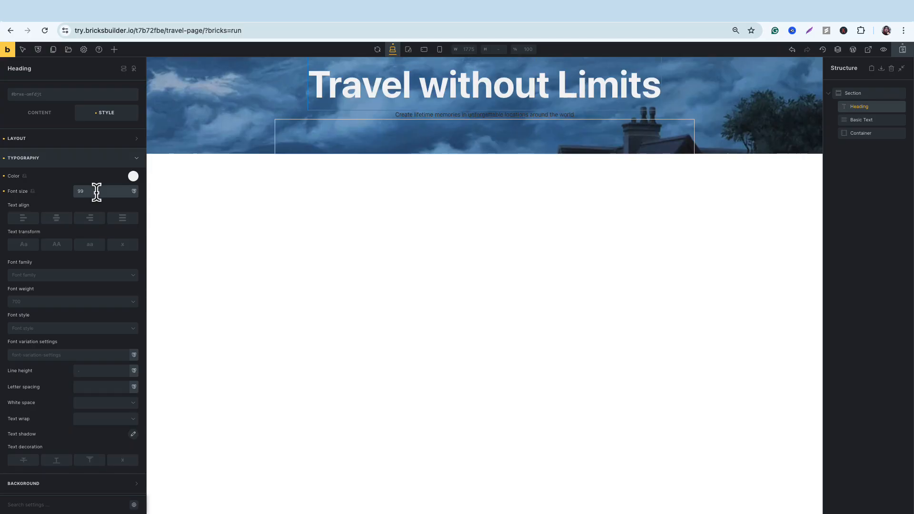
Set the text color of the basic text below the heading to off-white #f5f5f5.
triple_click(447, 115)
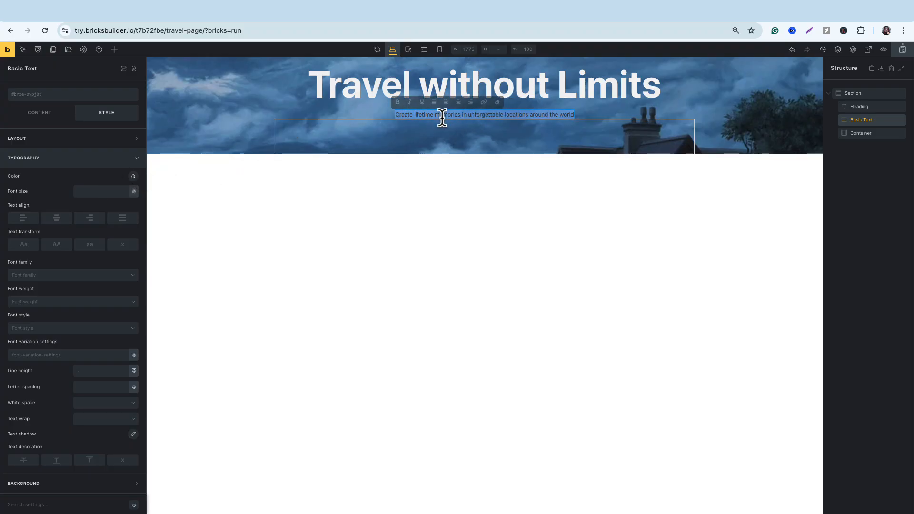
click(134, 177)
click(18, 195)
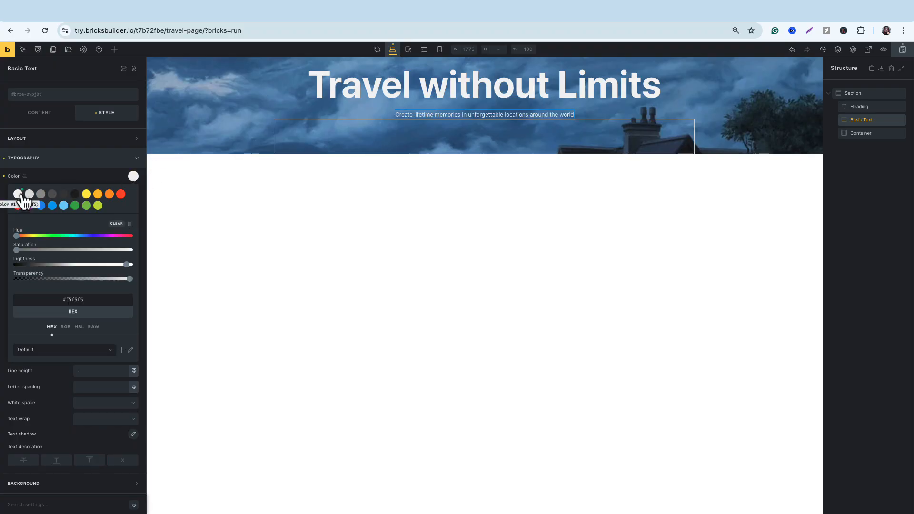
Set the font size of the tagline below the heading to 40 and italicize its text.
click(50, 177)
click(103, 190)
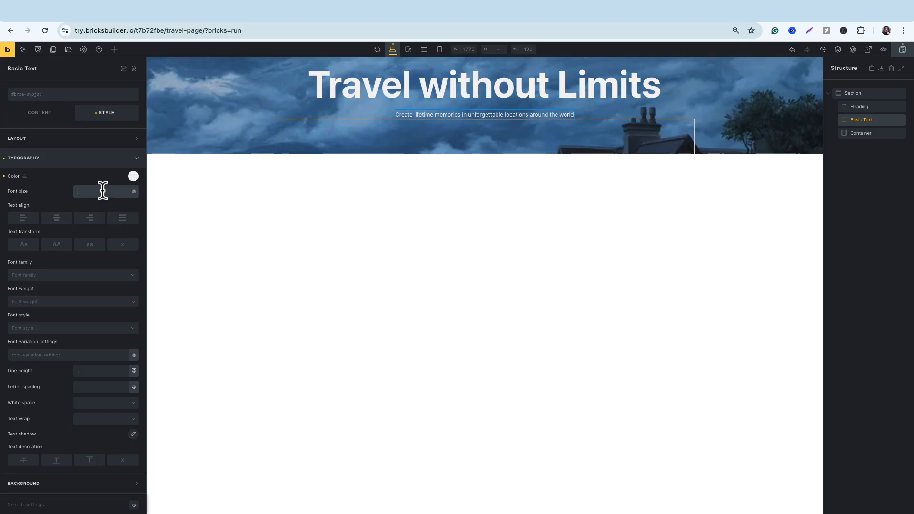
text(40)
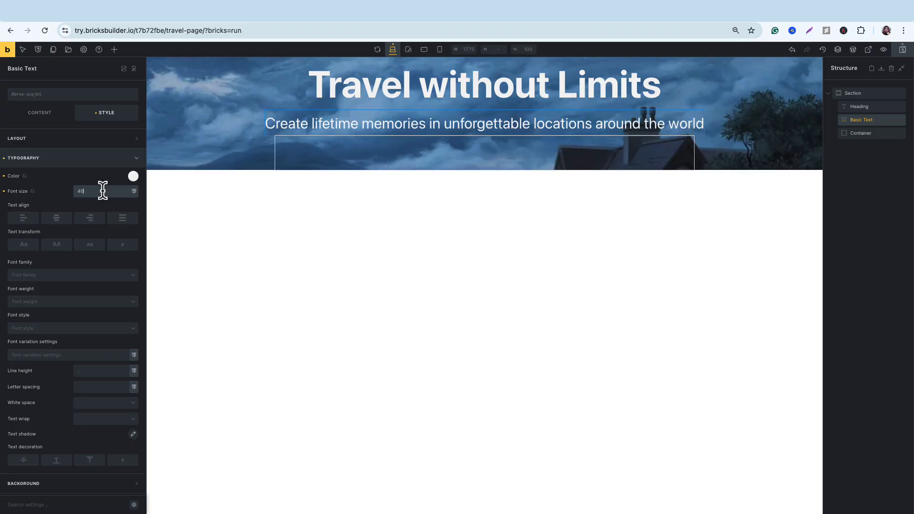
triple_click(405, 125)
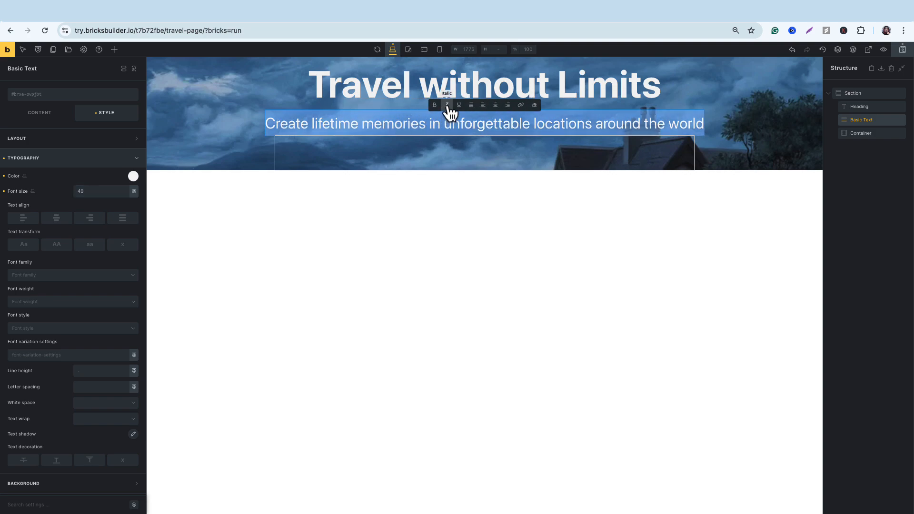
click(448, 105)
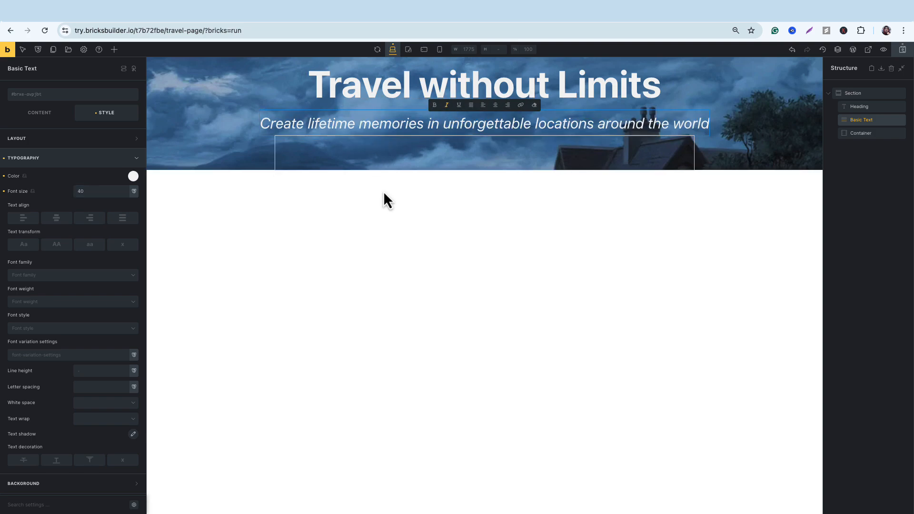
Add a Button element to the hero section directly below the tagline and select it.
click(115, 49)
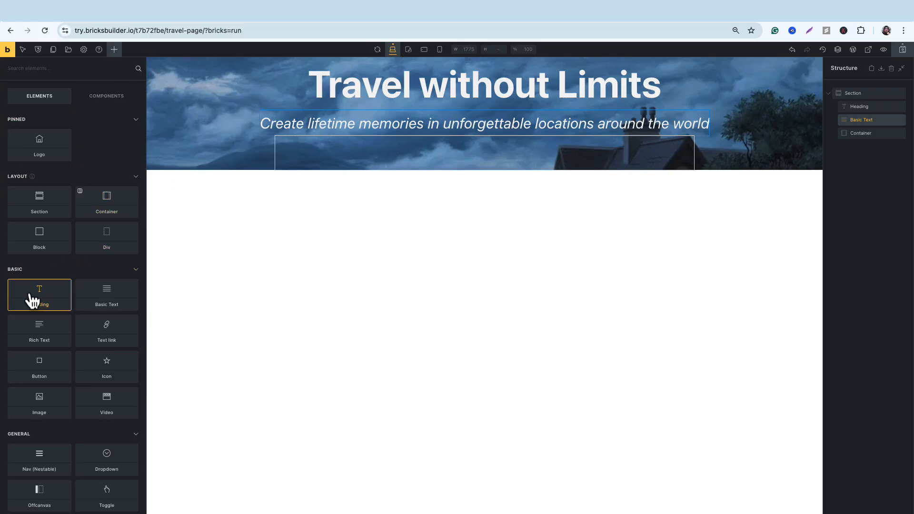
drag(39, 373, 476, 135)
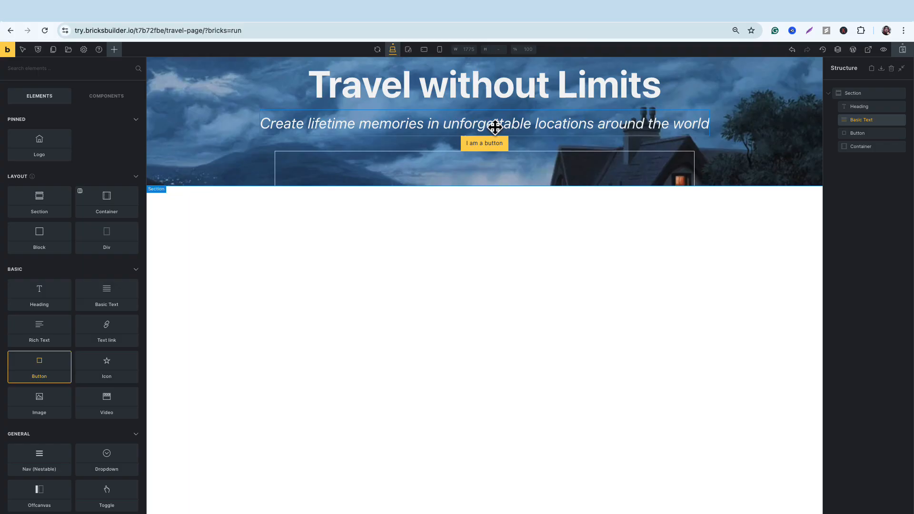
click(493, 145)
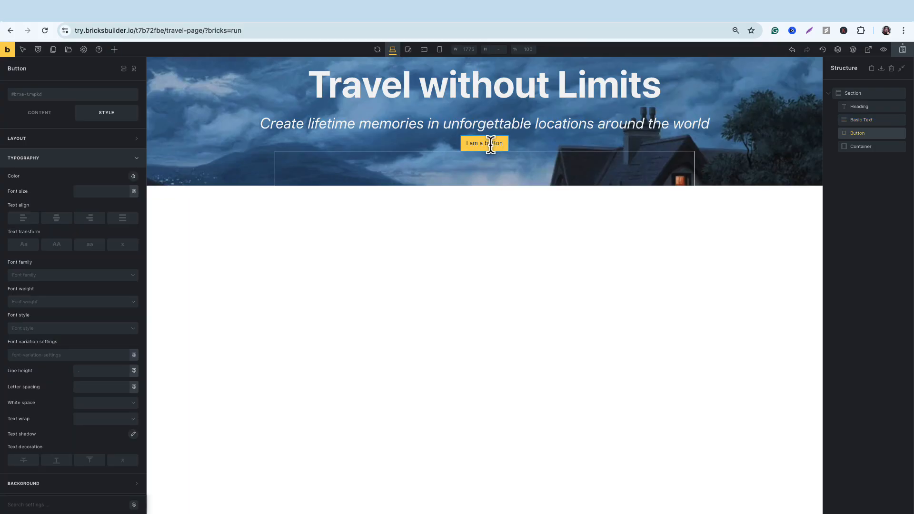
Enable the button's Circle option and change its label to "Book Your Tour".
click(46, 118)
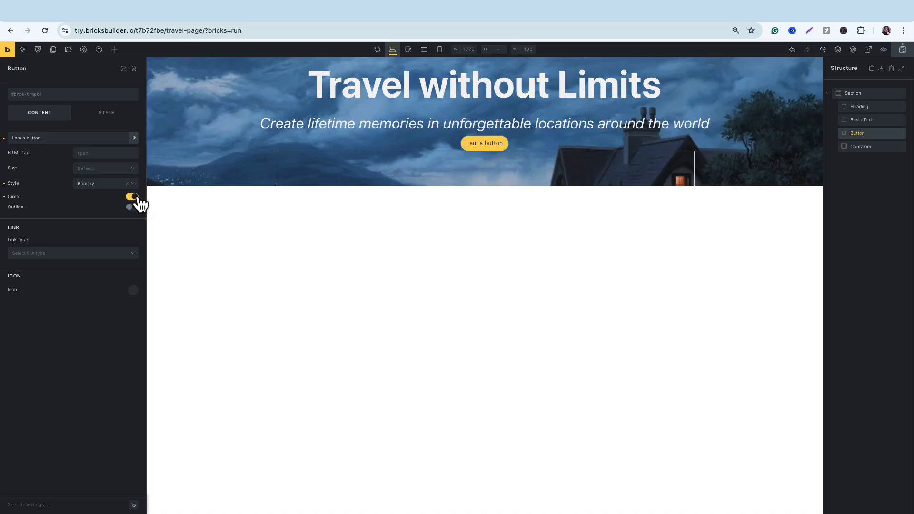
click(64, 138)
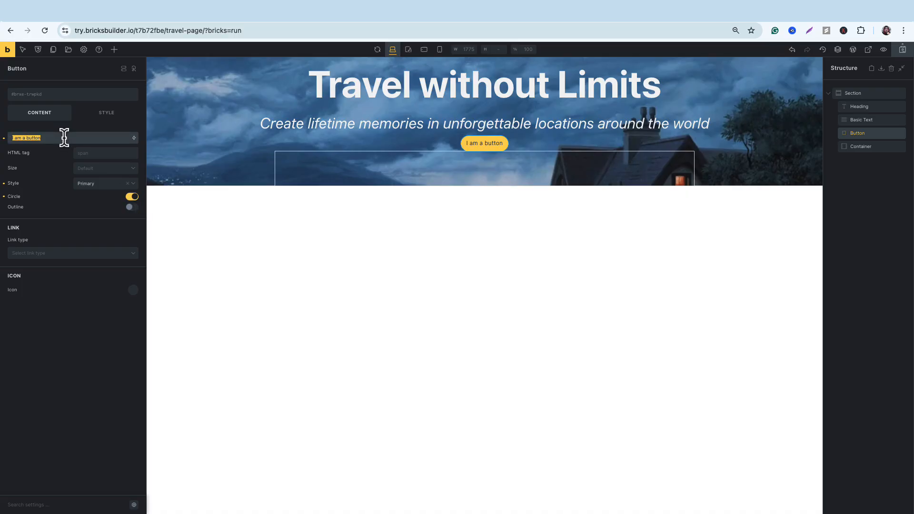
text(Book)
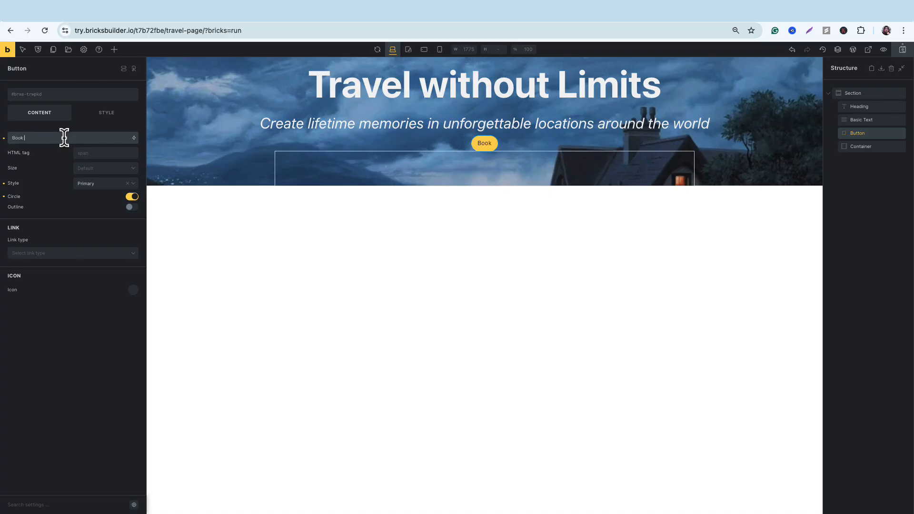
text( Your Tour)
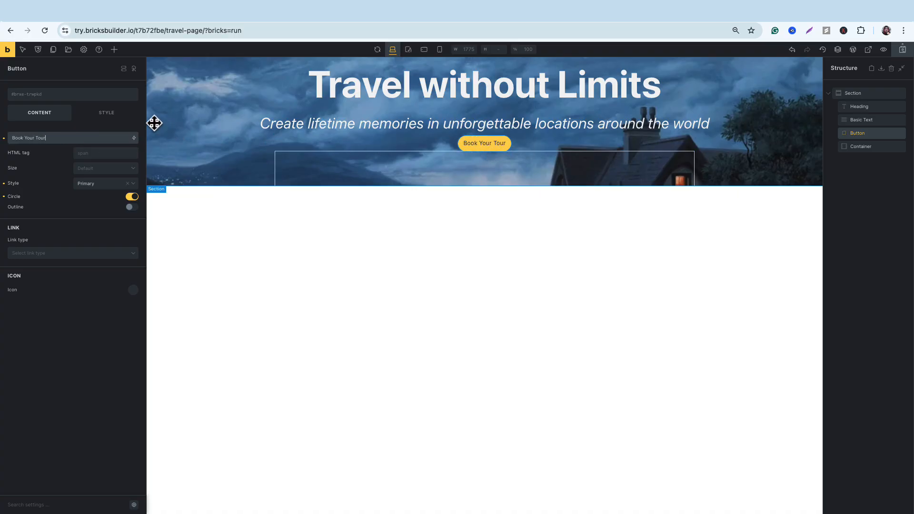
Set the font size of the Book Your Tour button to 20.
click(108, 114)
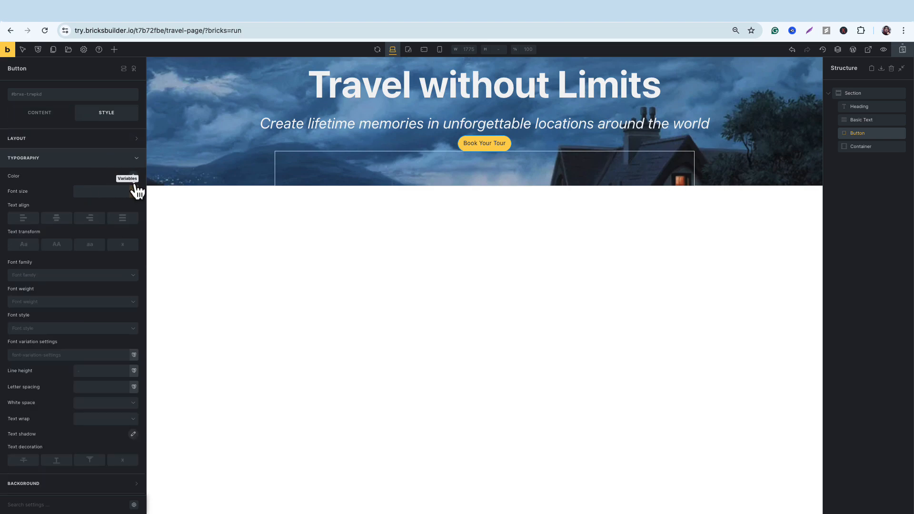
click(102, 193)
text(20)
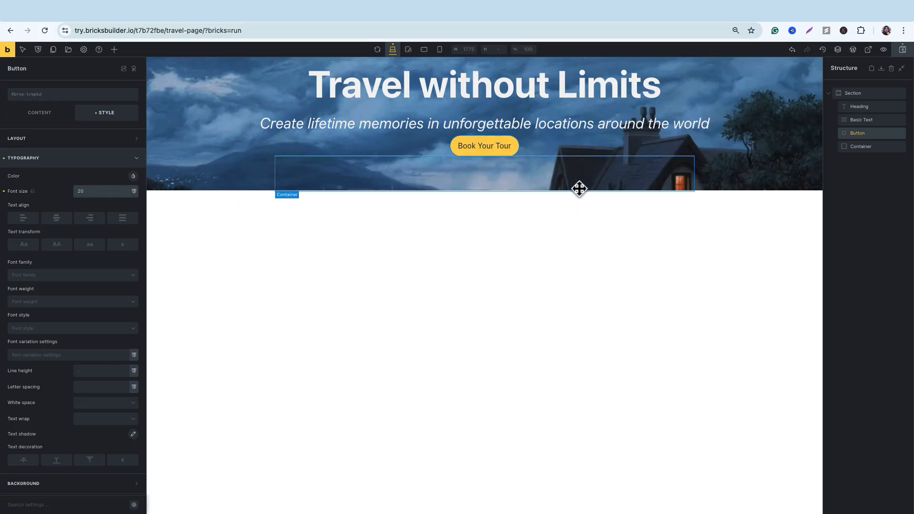
Set the background color of the Book Your Tour button to green #4caf50.
click(493, 144)
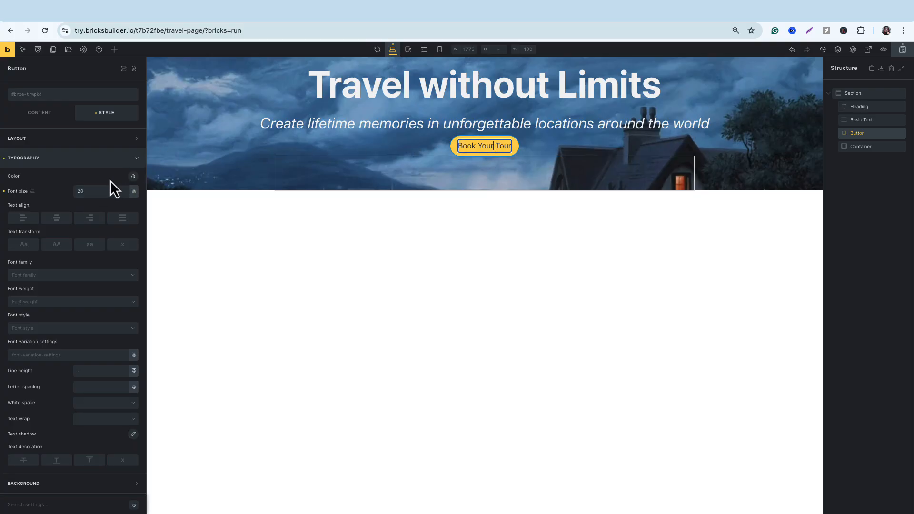
click(137, 160)
click(136, 178)
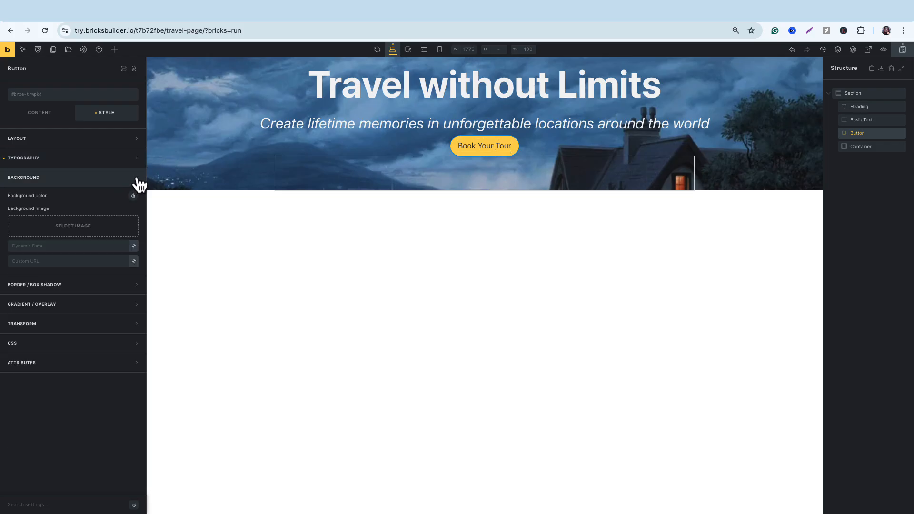
click(134, 196)
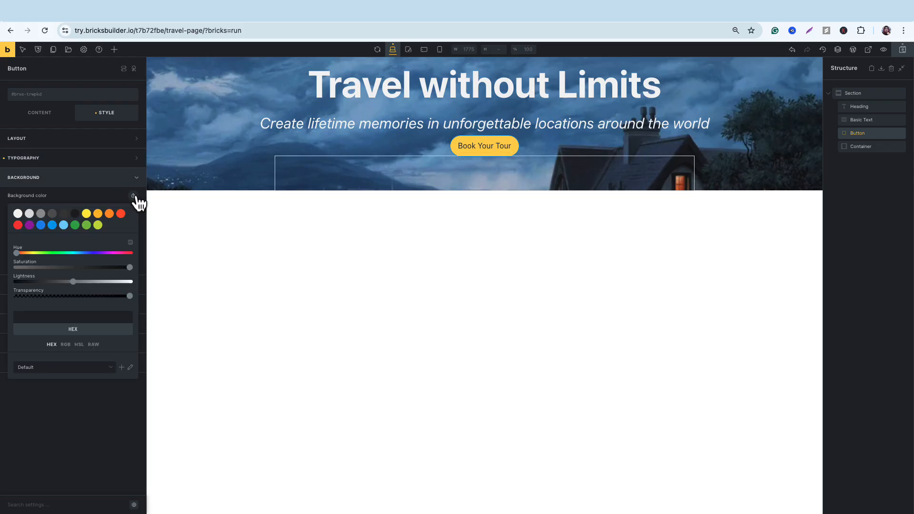
click(76, 225)
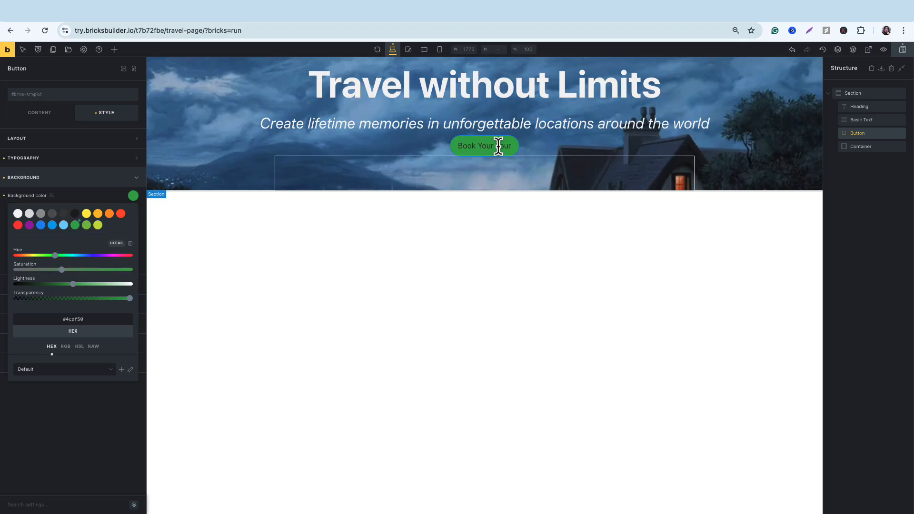
Set the text color of the Book Your Tour button to off-white #f5f5f5.
click(109, 161)
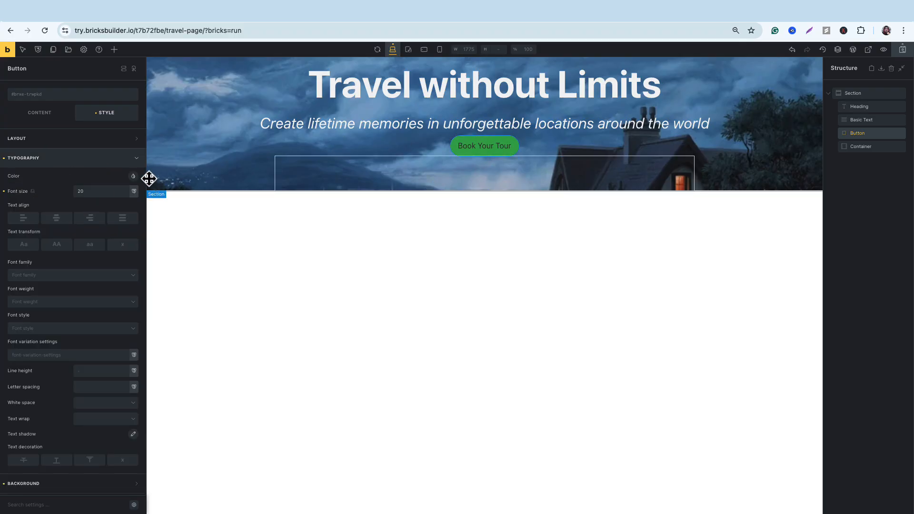
click(133, 177)
click(18, 195)
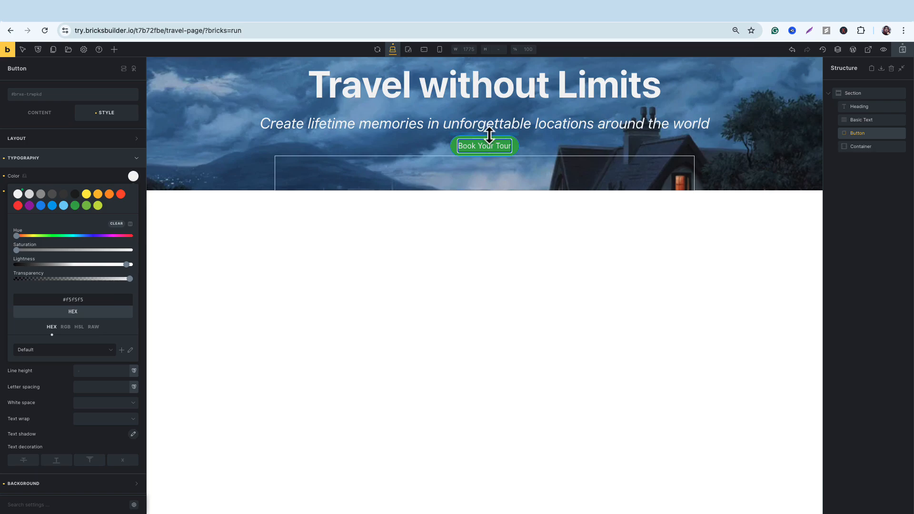
Increase the spacing above the Book Your Tour button and above the hero heading.
drag(489, 134, 489, 146)
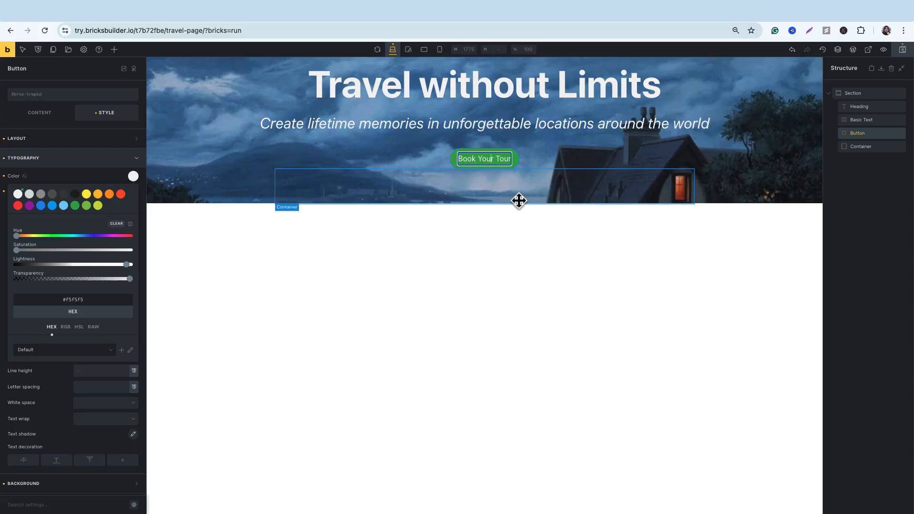
click(553, 159)
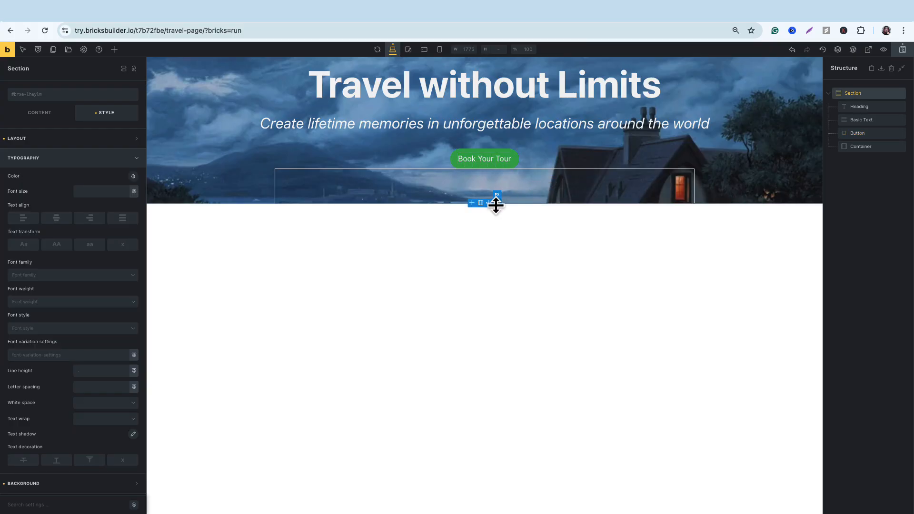
drag(499, 204, 503, 183)
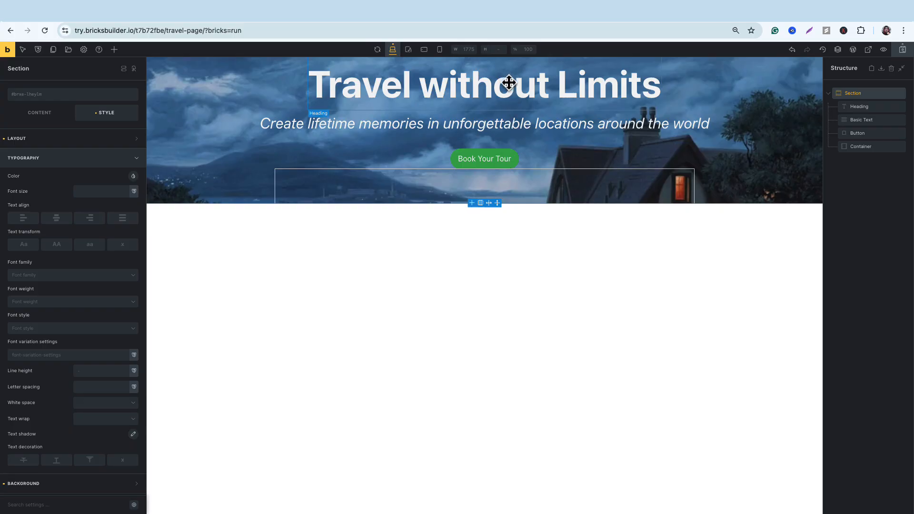
click(603, 93)
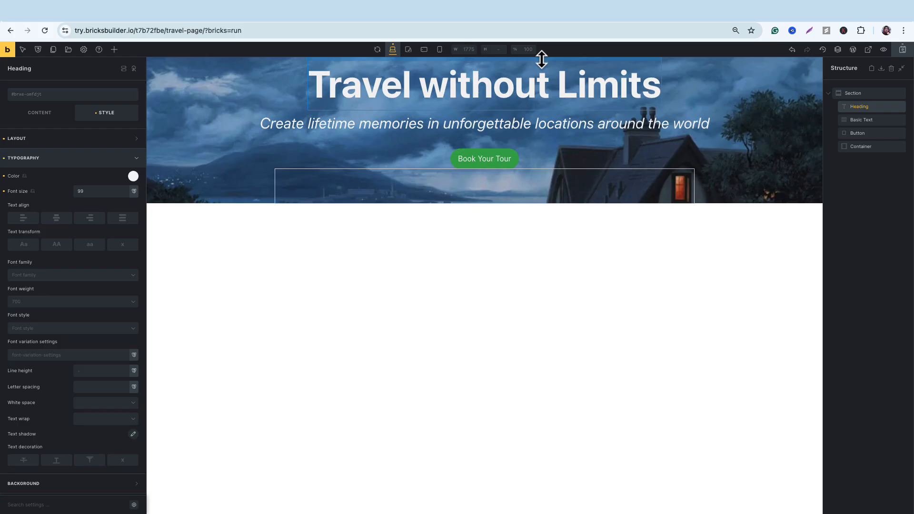
drag(542, 59, 542, 69)
click(496, 163)
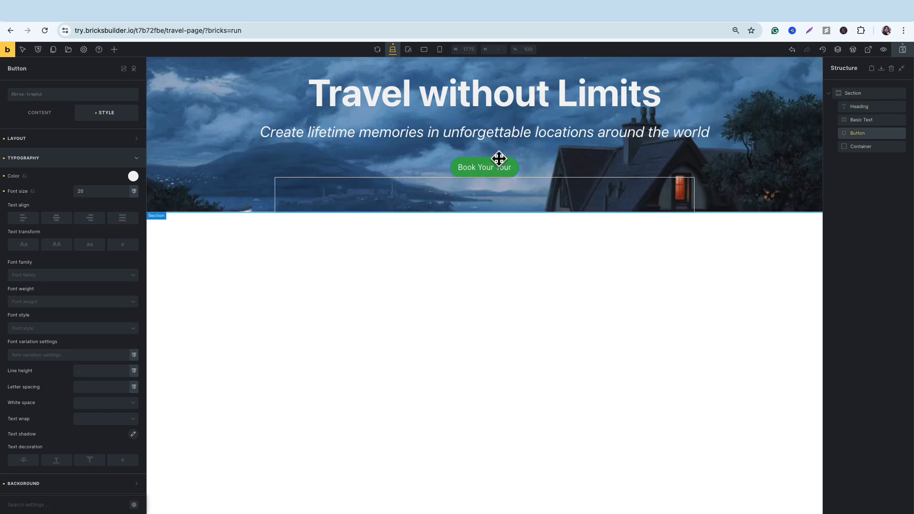
drag(499, 159, 553, 159)
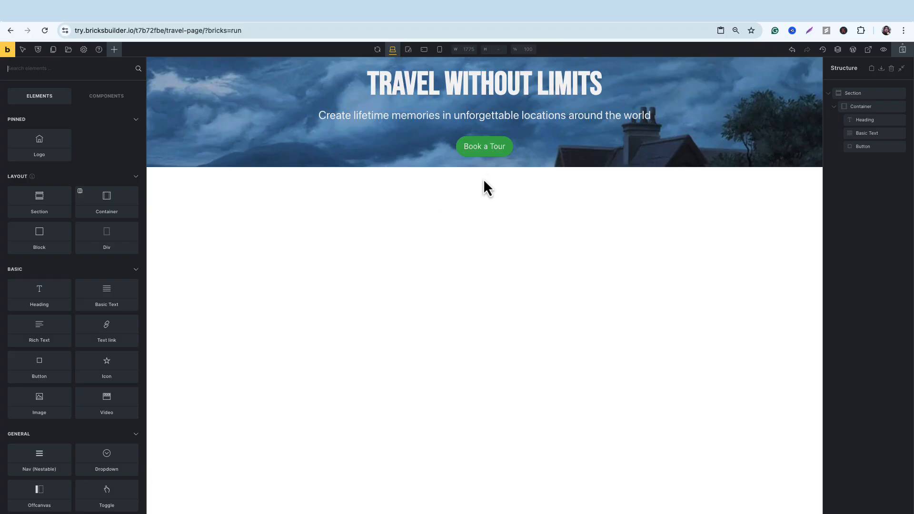
Add a new Section element to the page directly below the hero section.
click(262, 159)
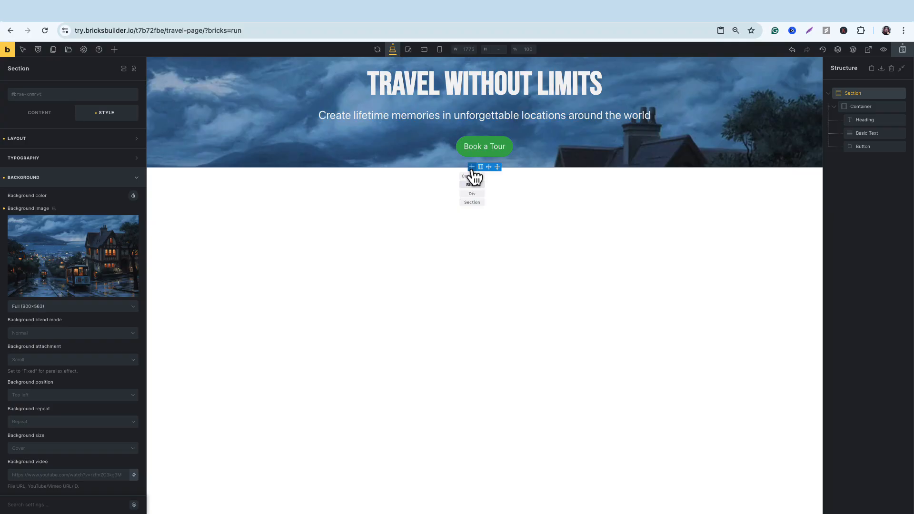
click(353, 255)
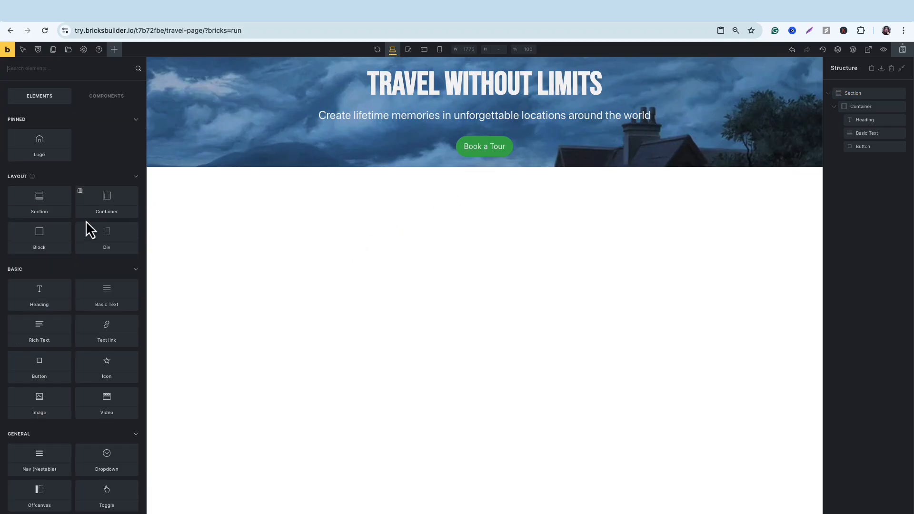
drag(39, 208, 229, 172)
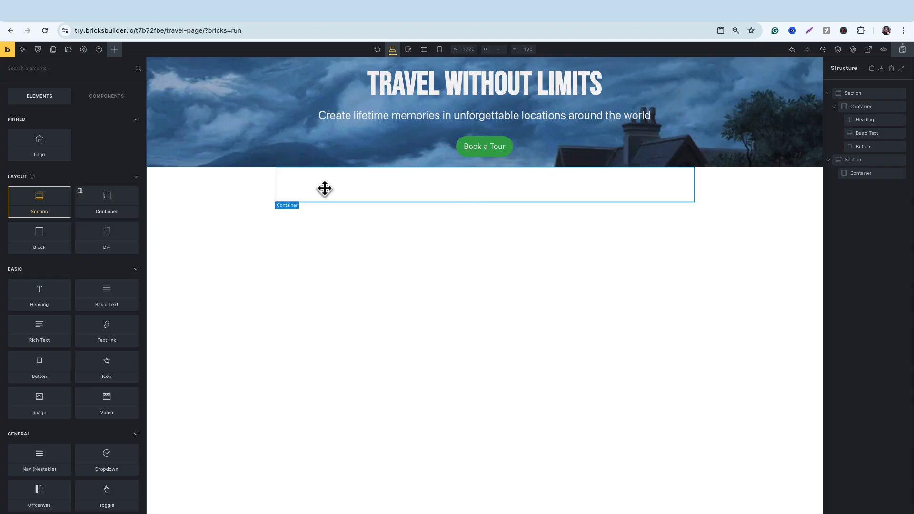
Divide the new section's container into two equal columns with the 50 | 50 layout.
click(481, 190)
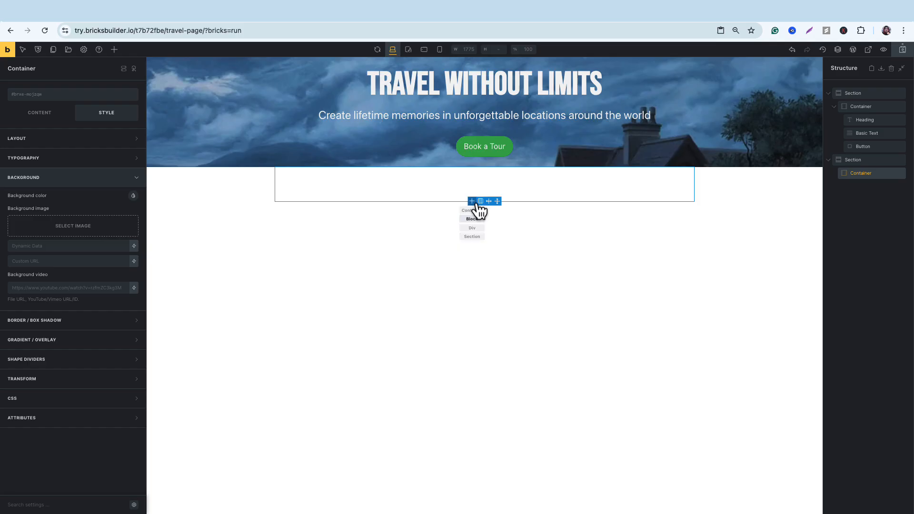
click(481, 202)
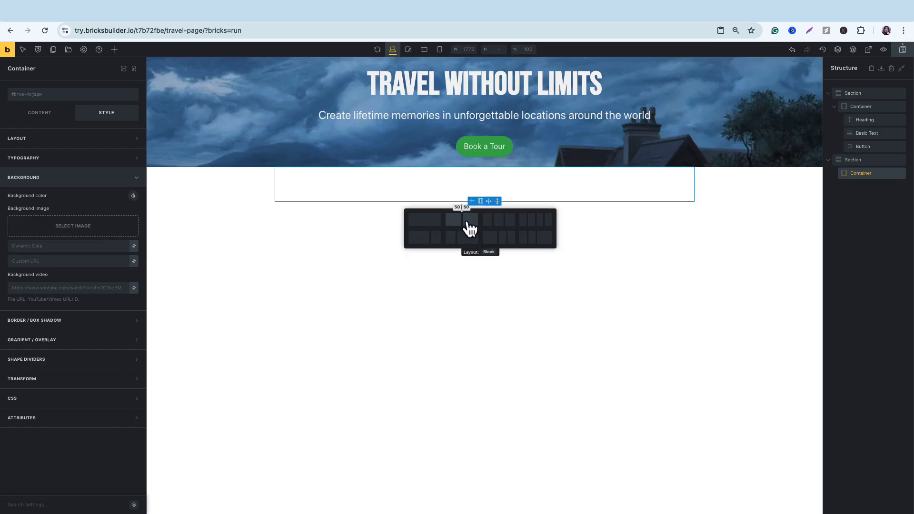
click(469, 228)
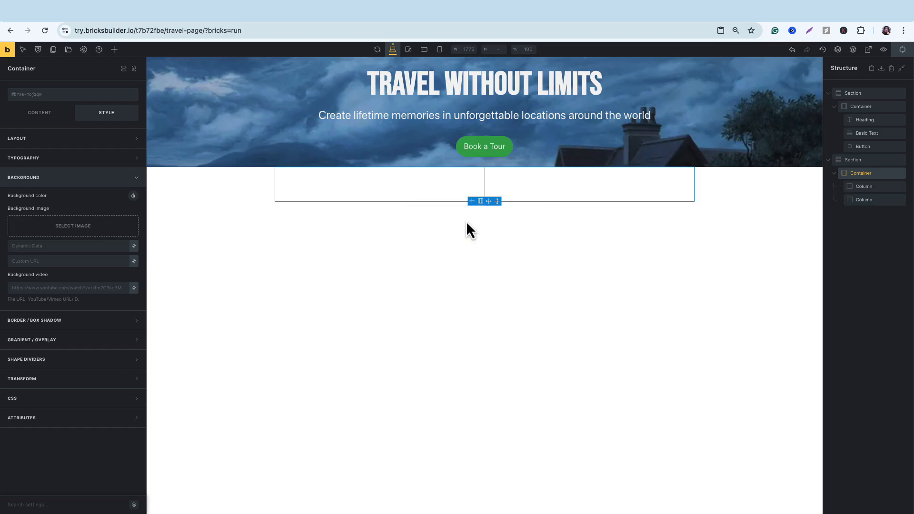
Set the right margin of the first column in the new section to 99.
click(547, 185)
click(431, 184)
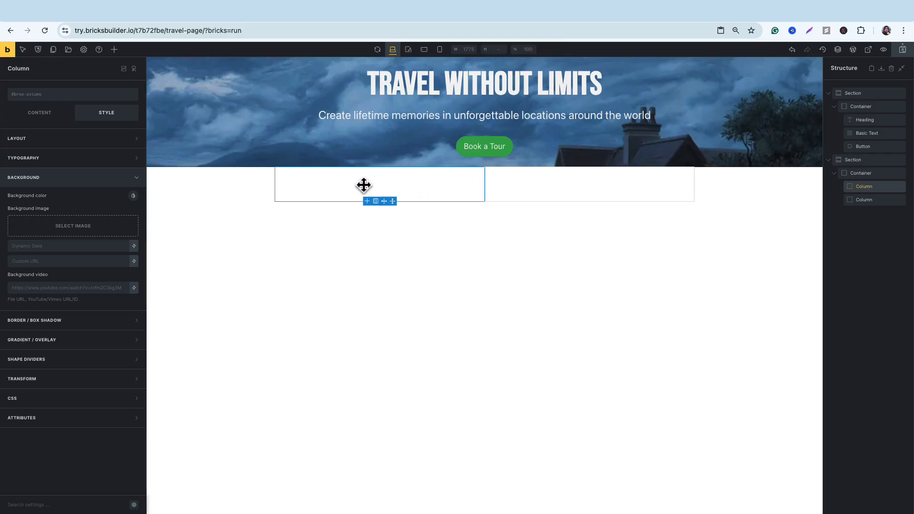
click(128, 143)
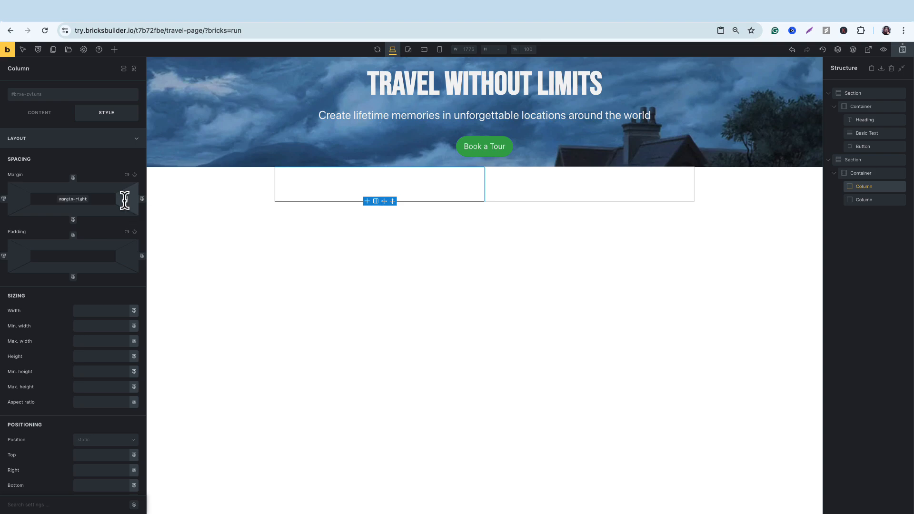
text(100)
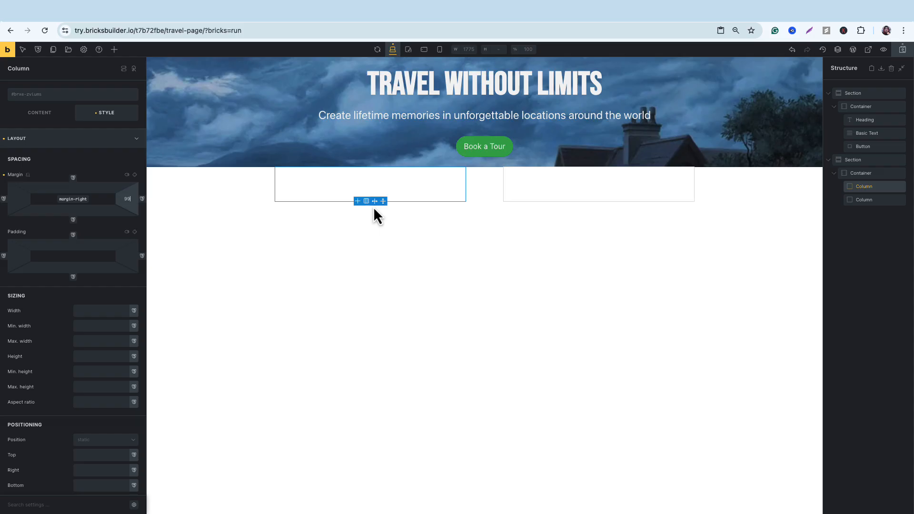
click(565, 194)
click(395, 185)
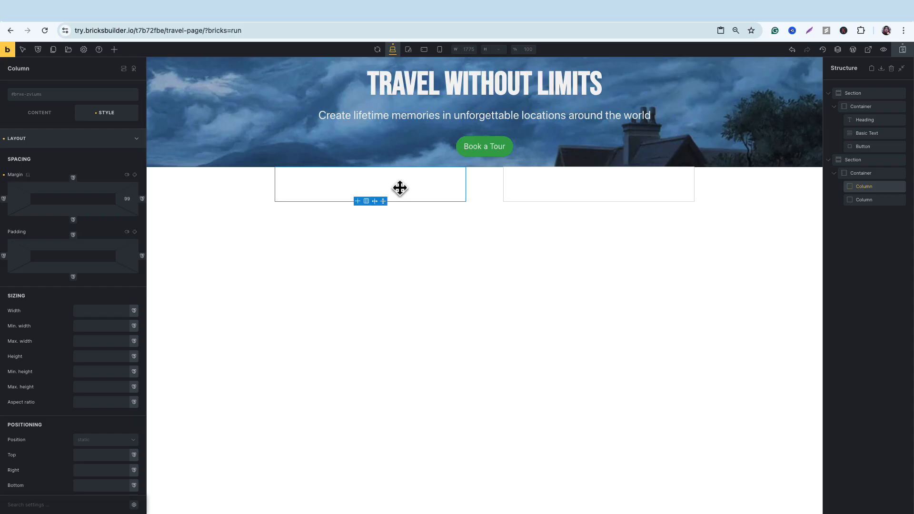
Set the first column's background image to night-hotel.jpg from the media library.
click(137, 142)
click(123, 180)
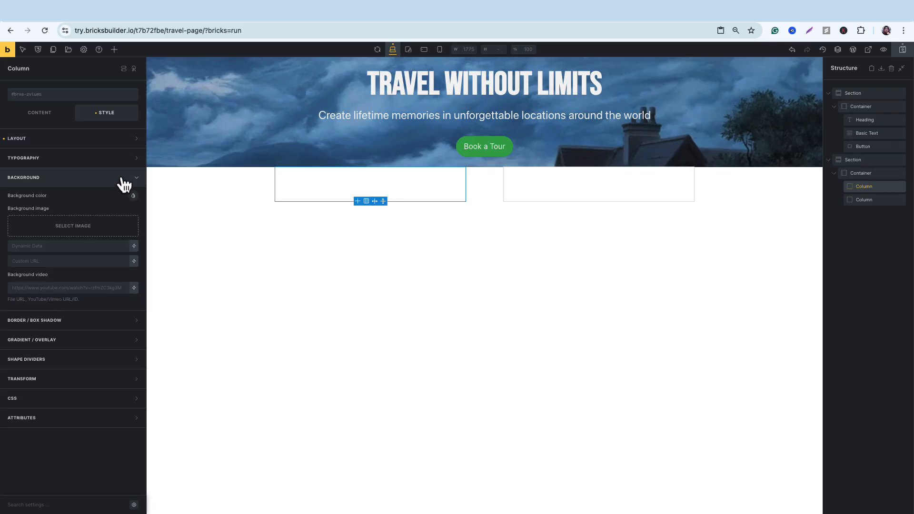
click(79, 226)
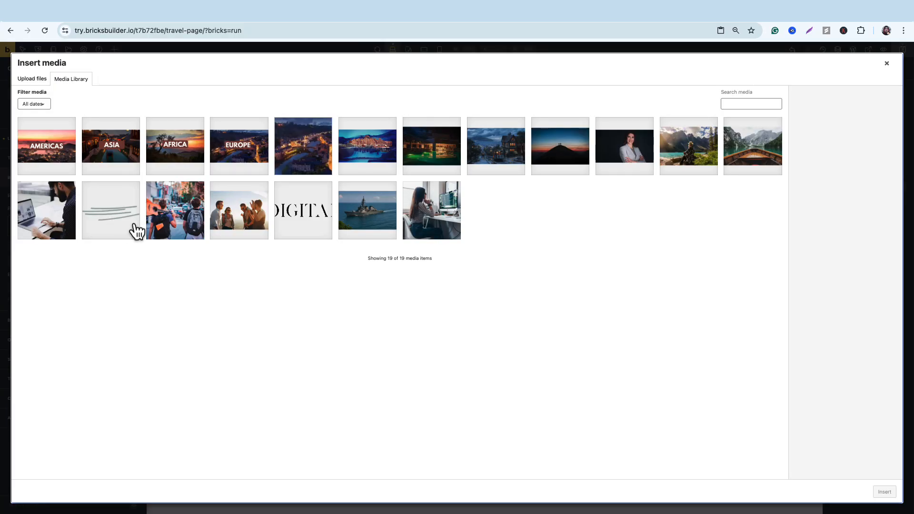
click(361, 153)
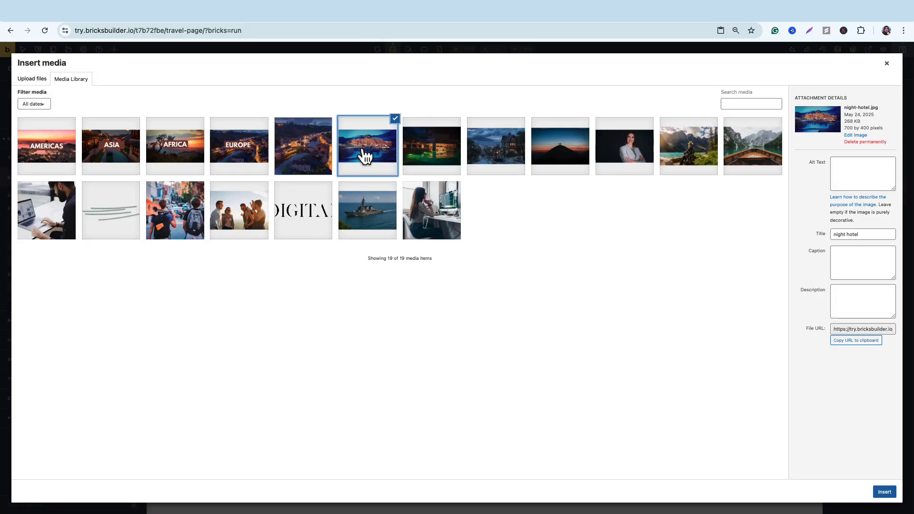
click(361, 153)
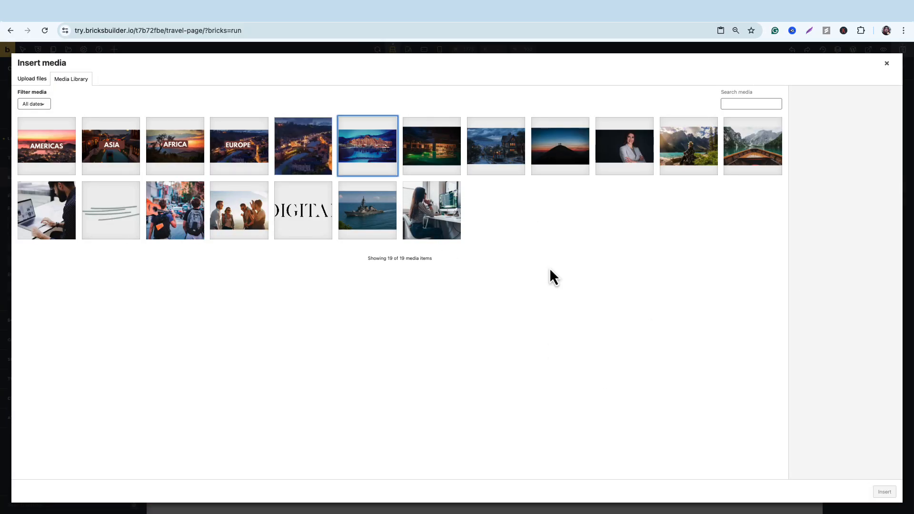
click(358, 143)
click(884, 492)
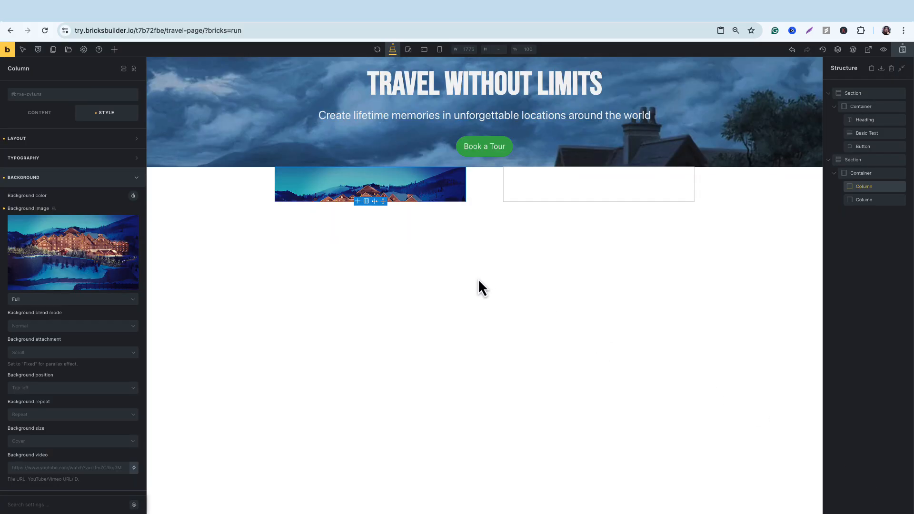
Increase the height of the new section and its first column, and add spacing above the hotel image.
click(210, 190)
drag(497, 202, 498, 275)
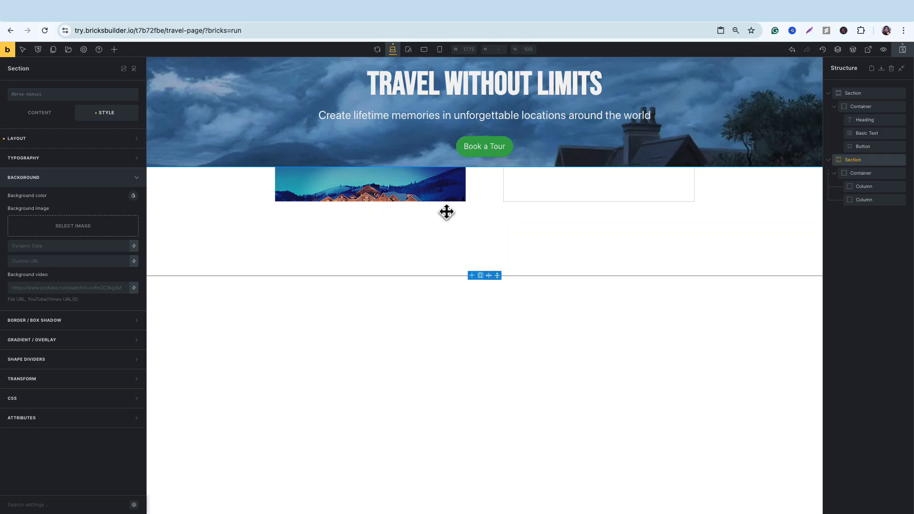
click(428, 187)
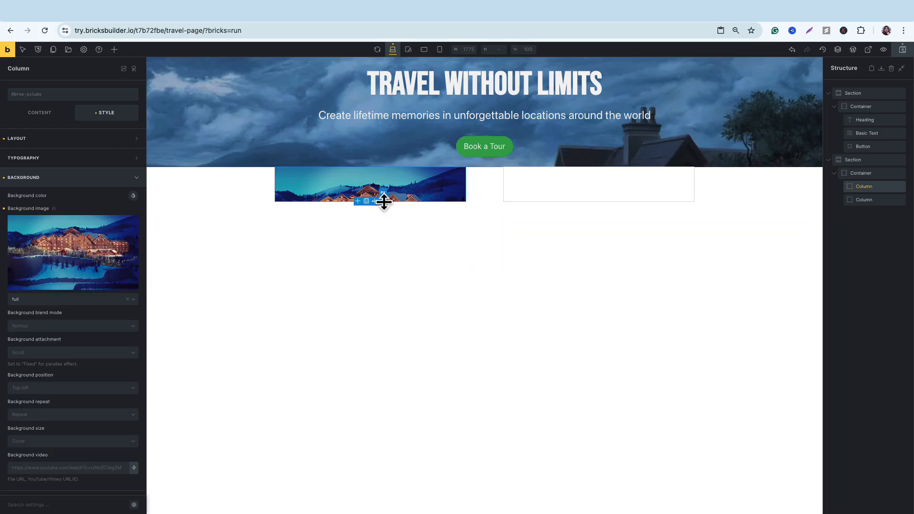
drag(384, 202, 383, 265)
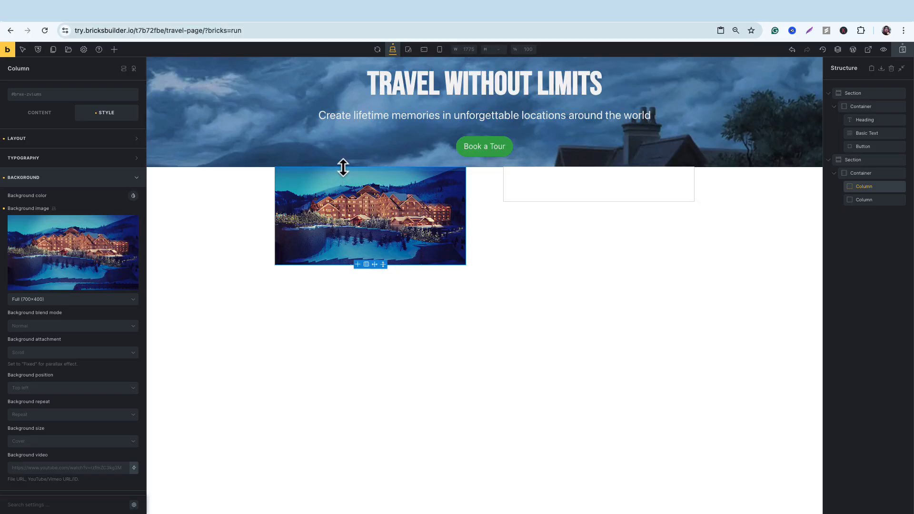
drag(343, 165, 355, 181)
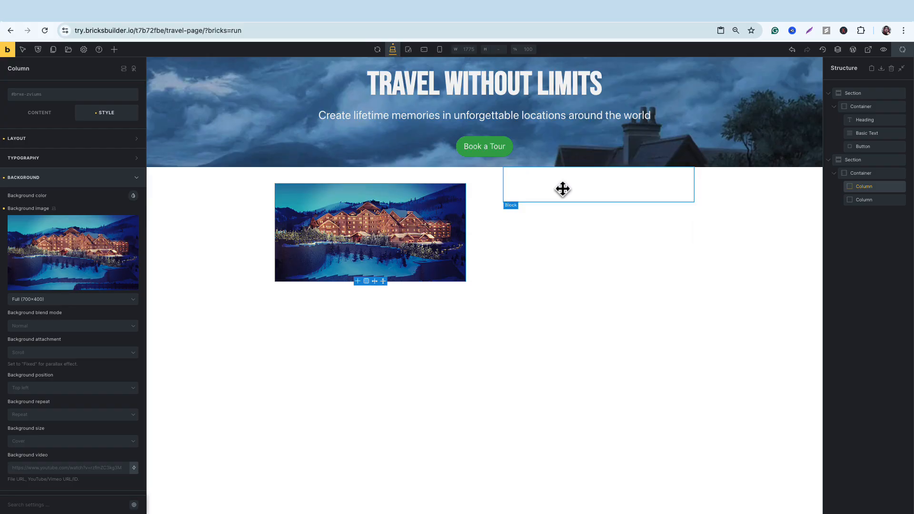
Add a Heading element with a Basic Text element beneath it inside the second column.
click(563, 189)
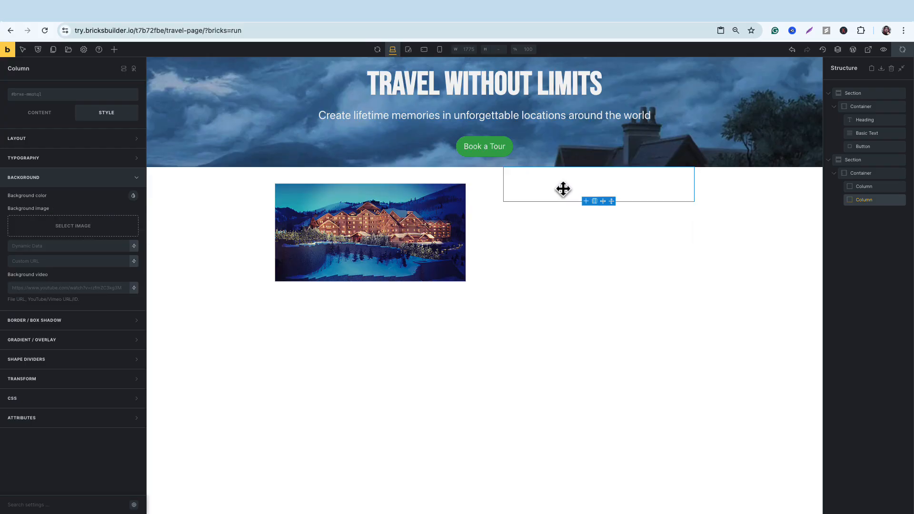
click(114, 50)
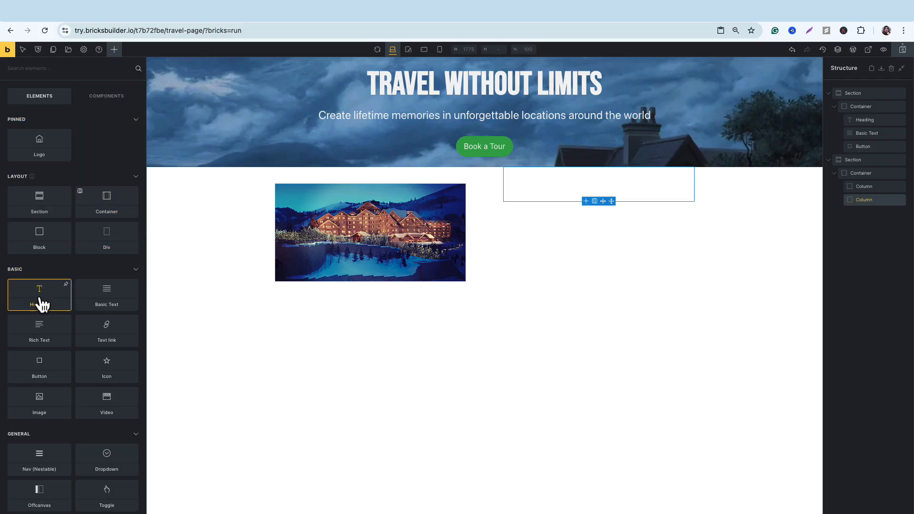
drag(42, 304, 553, 181)
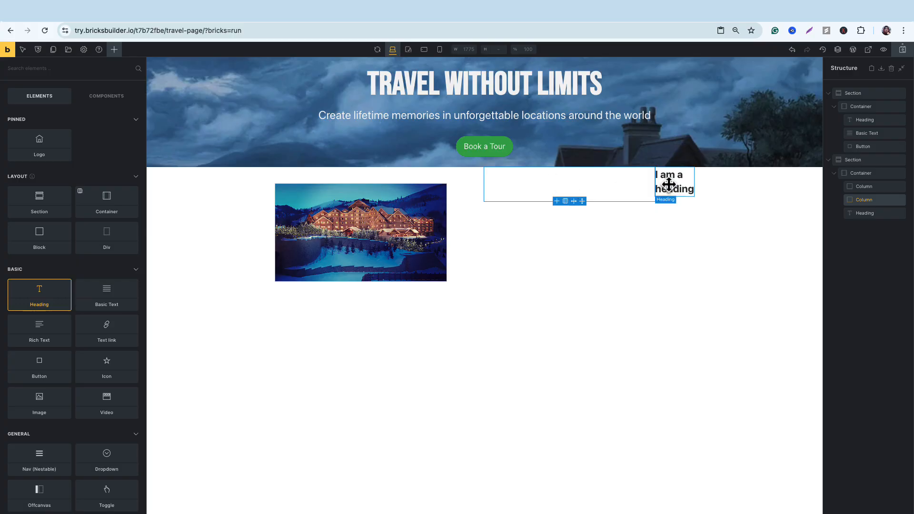
drag(669, 184, 587, 179)
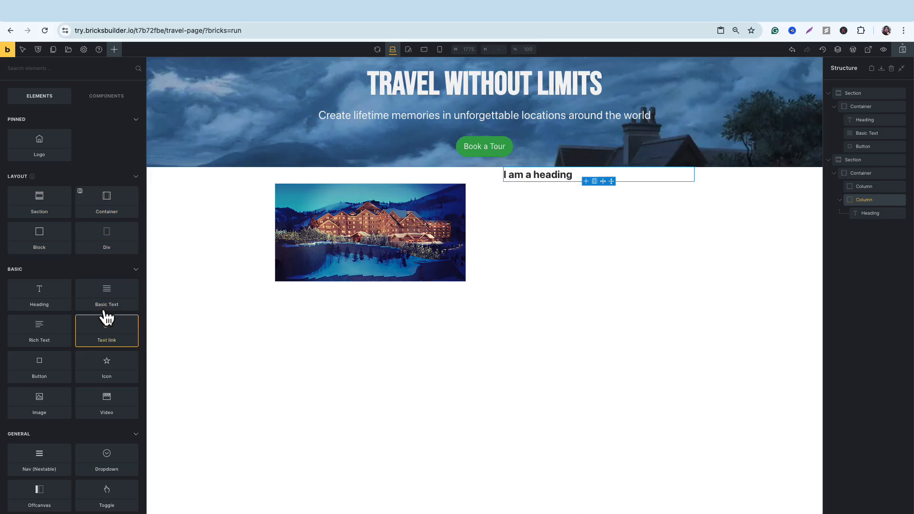
drag(110, 305, 561, 188)
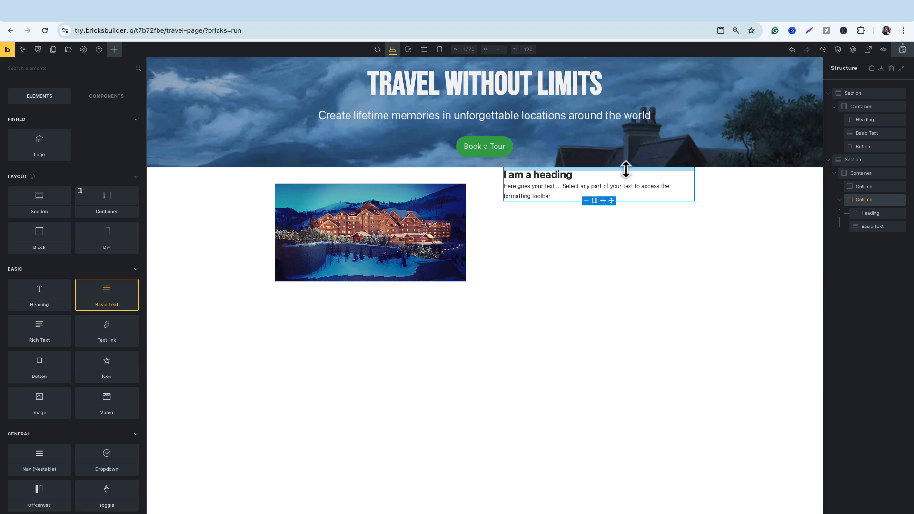
Add spacing above the second column's content and set its heading to "RELAX AT YOUR DESTINATION".
drag(625, 168, 623, 189)
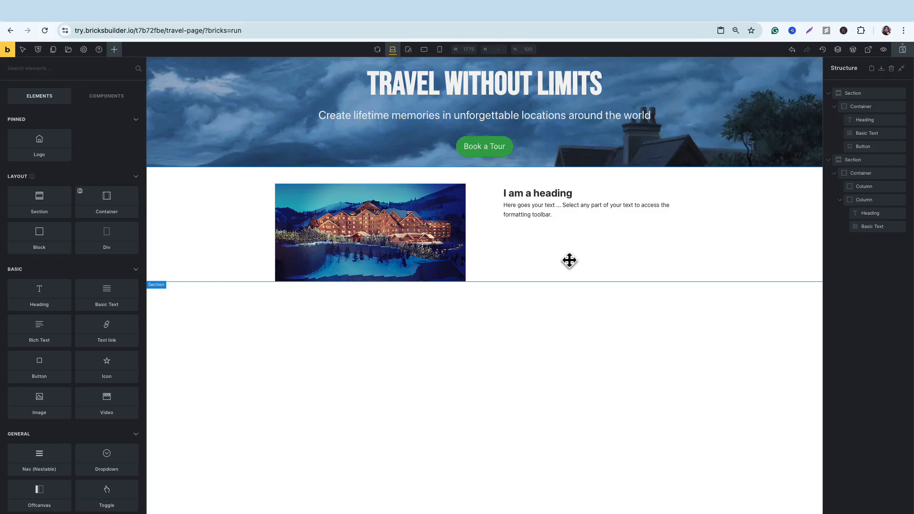
click(567, 195)
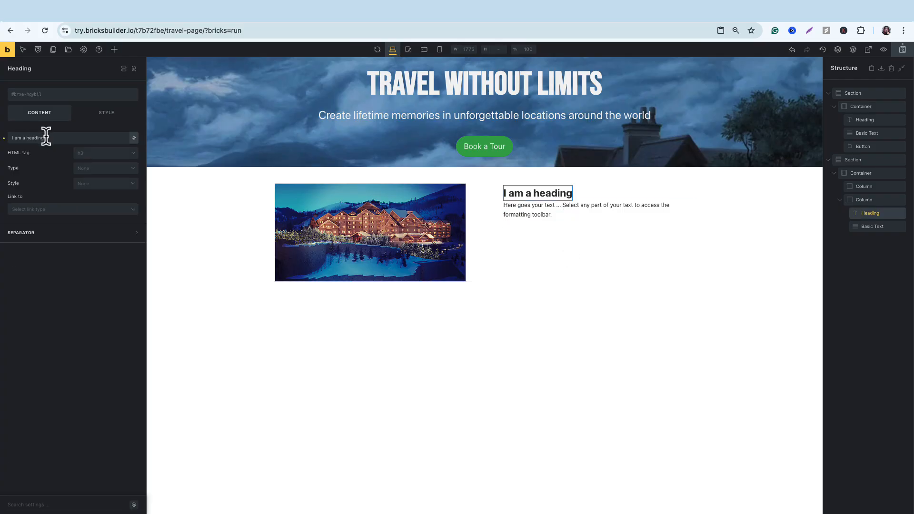
triple_click(46, 138)
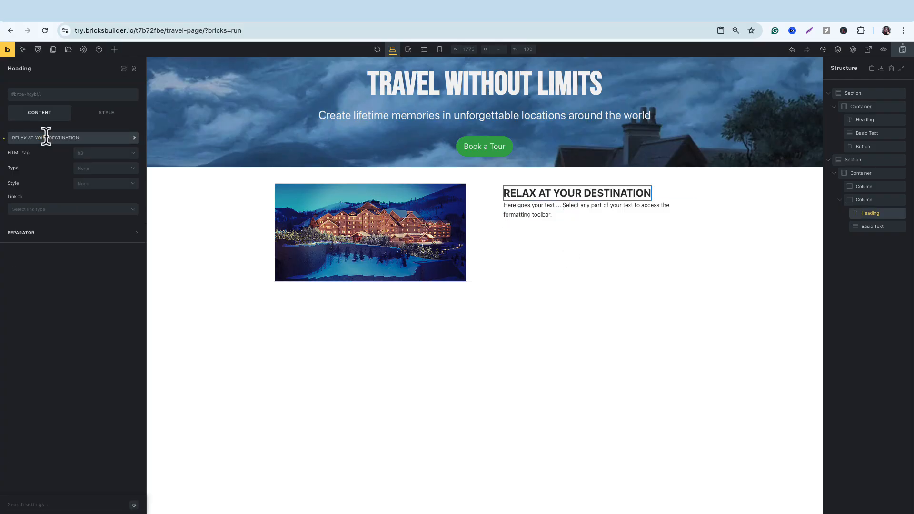
Set the paragraph to "Book now to enjoy breakfast & dinner. Strategic location only 15 minutes from the airport. Have it your way at the newly opened Hilton.".
click(552, 212)
drag(127, 151, 7, 123)
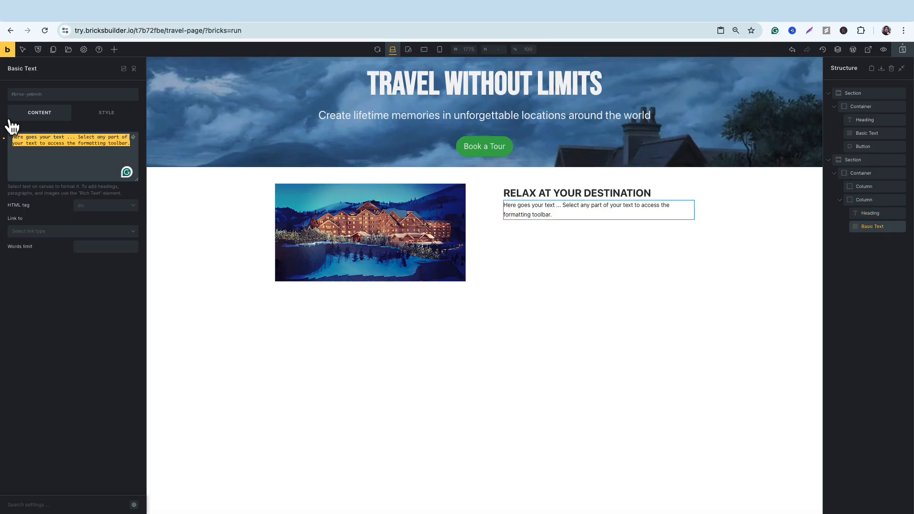
key(super+v)
mouse_move(606, 202)
mouse_down()
mouse_move(607, 218)
mouse_move(606, 201)
mouse_up()
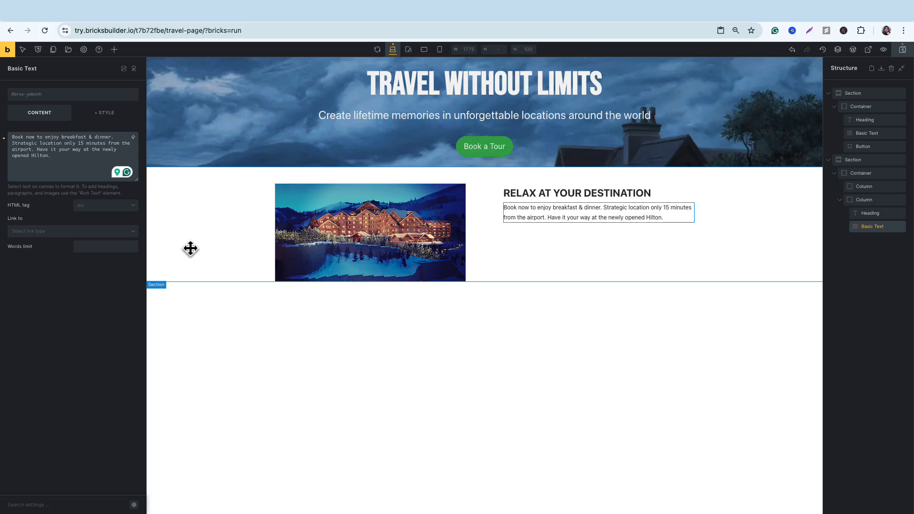
Set the background color of the two-column section to light gray #f5f5f5.
click(212, 229)
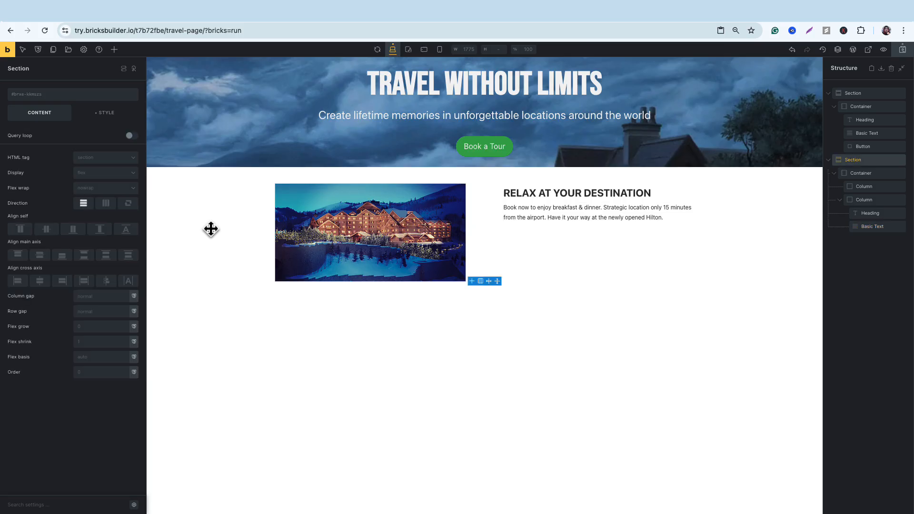
click(103, 117)
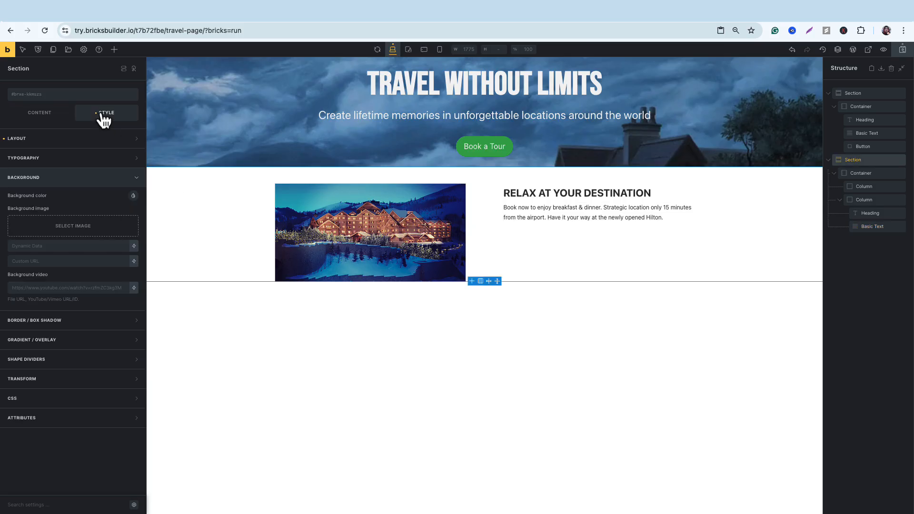
click(134, 195)
click(18, 213)
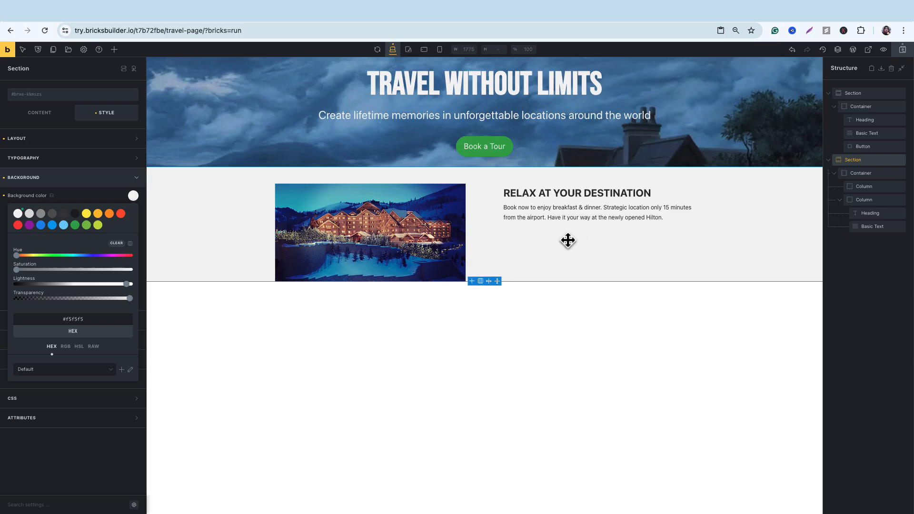
Search the elements for "list" and add a List element below the Basic Text in the second column.
click(216, 318)
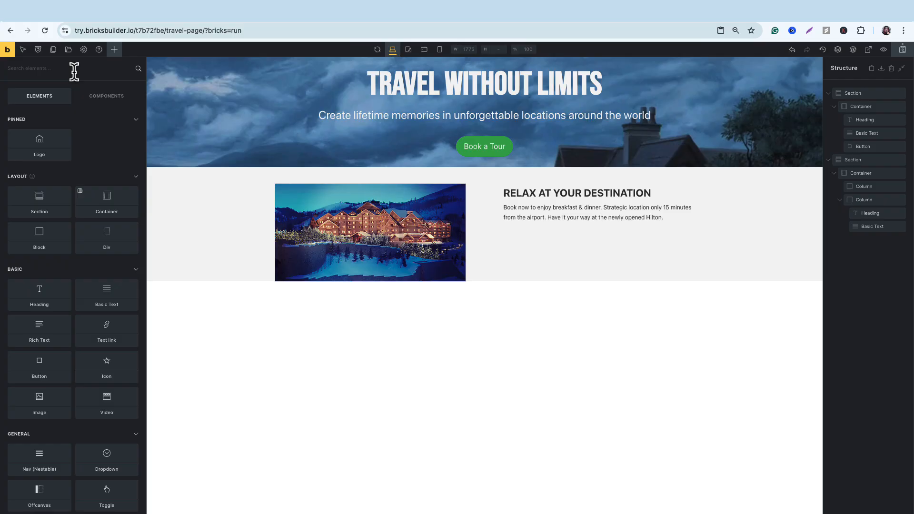
text(list)
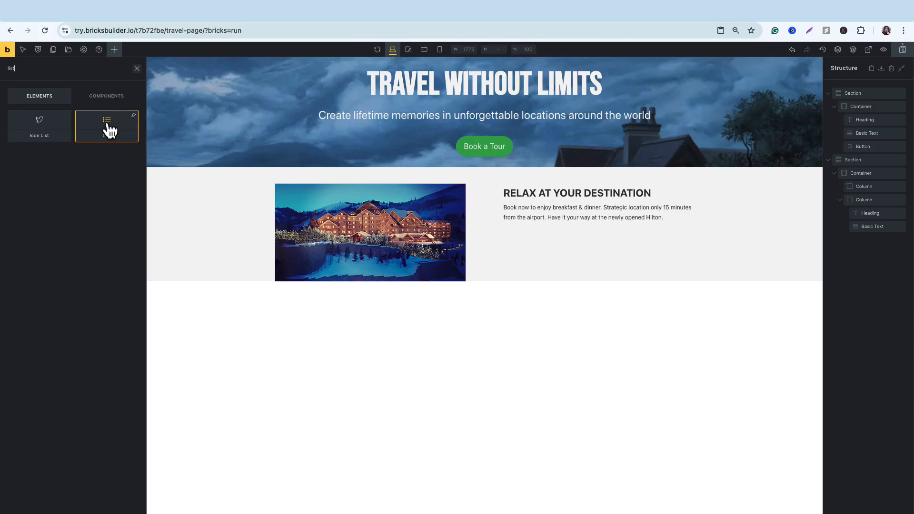
drag(109, 130, 514, 246)
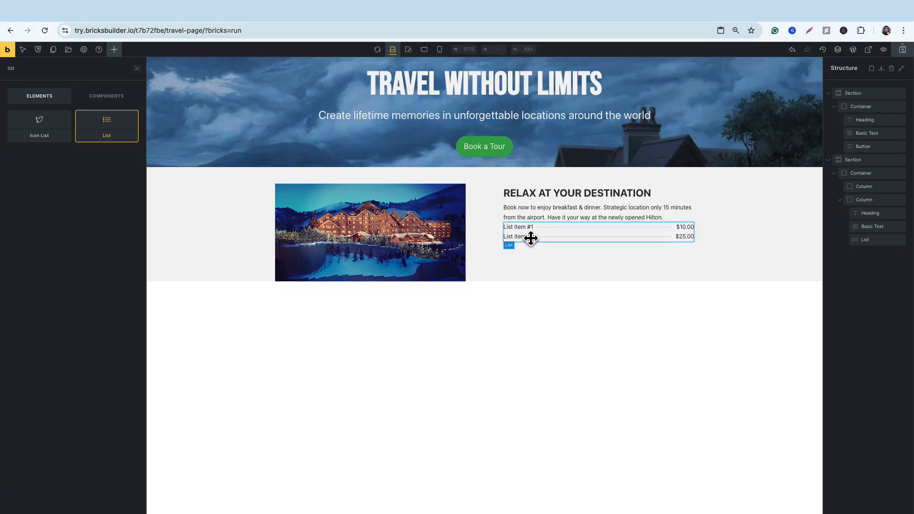
Set the first list item's title to "Water Gardens" and clear its meta price.
click(524, 228)
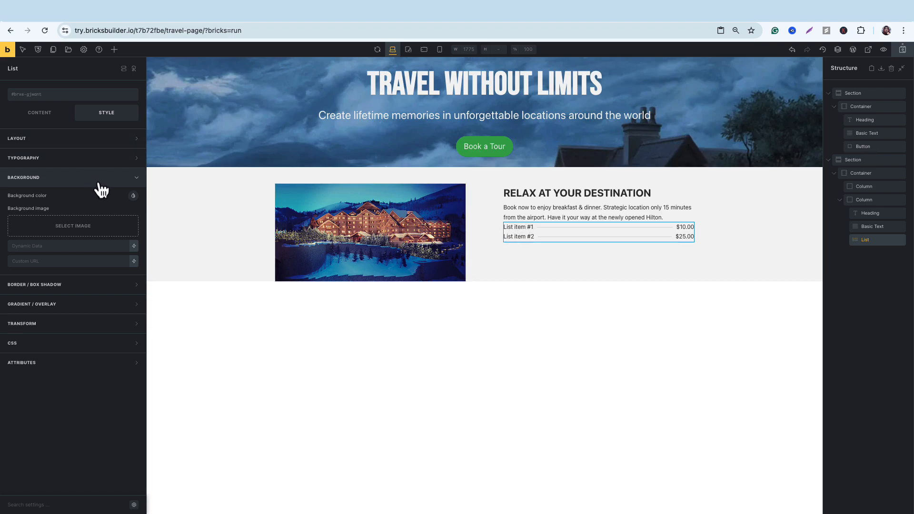
click(51, 118)
click(61, 150)
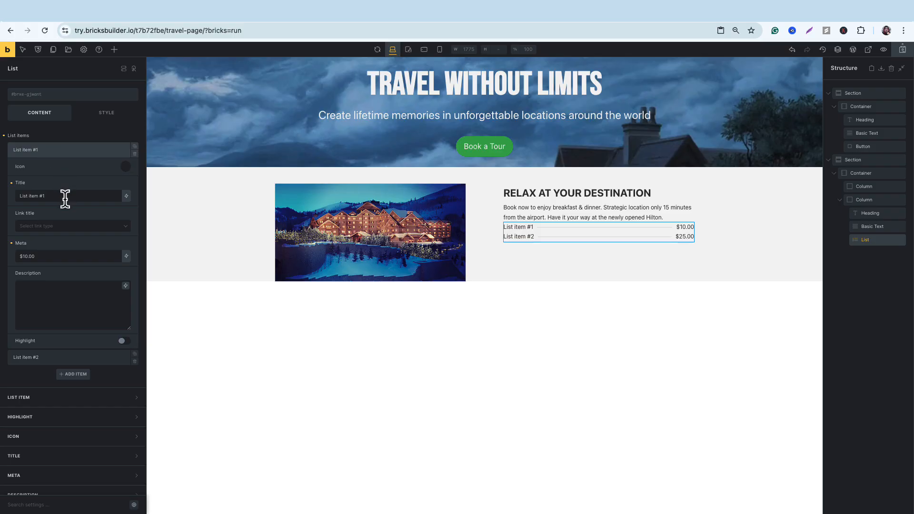
triple_click(93, 195)
text(Water Gardens)
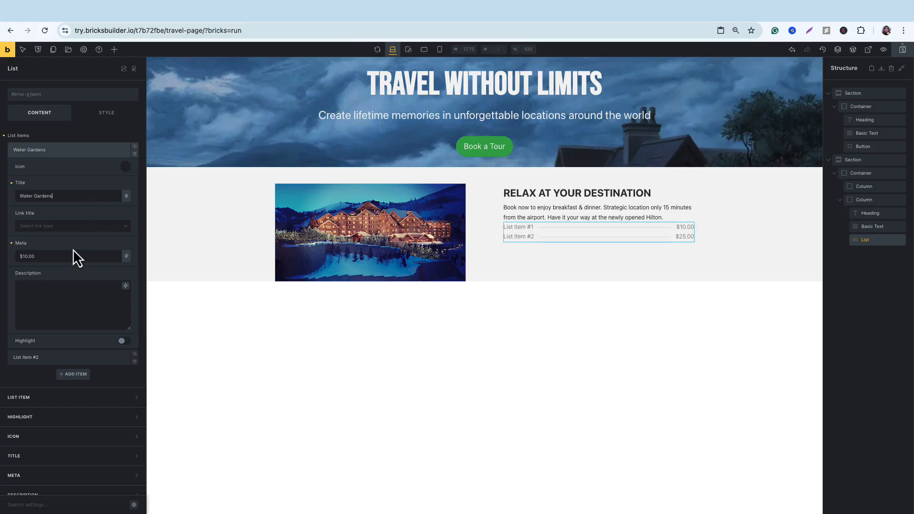
triple_click(69, 256)
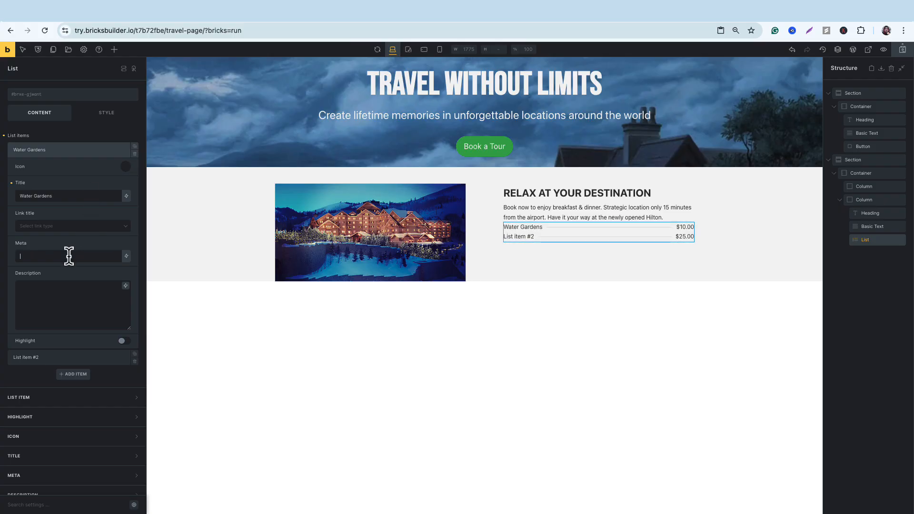
Give the Water Gardens list item the fourth icon in the Fontawesome - Brands library.
click(126, 166)
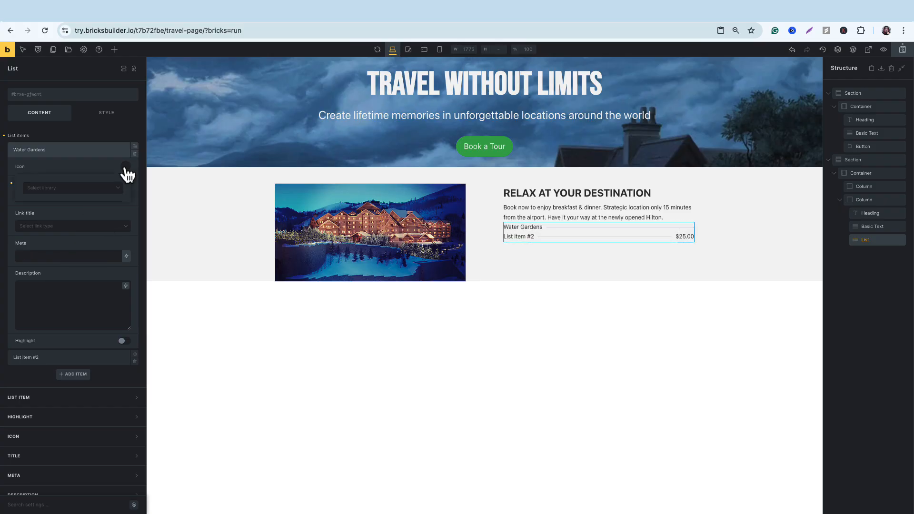
click(108, 196)
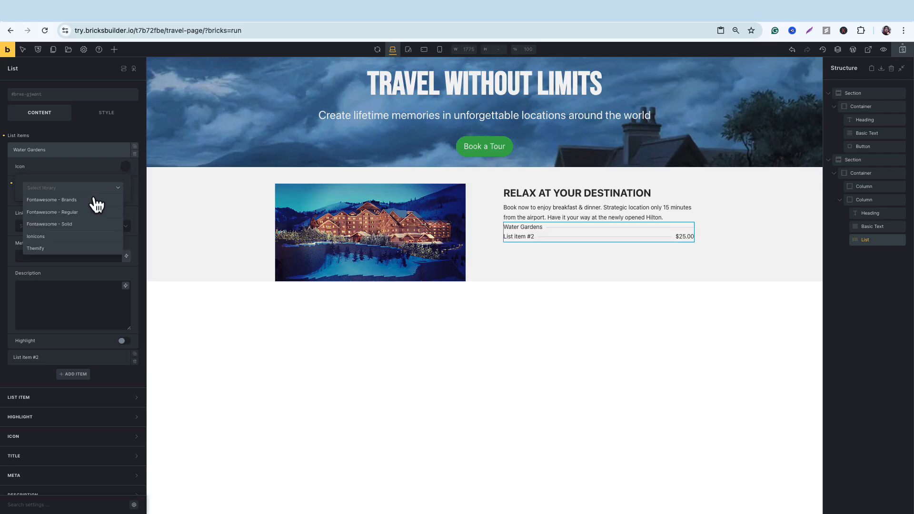
click(92, 199)
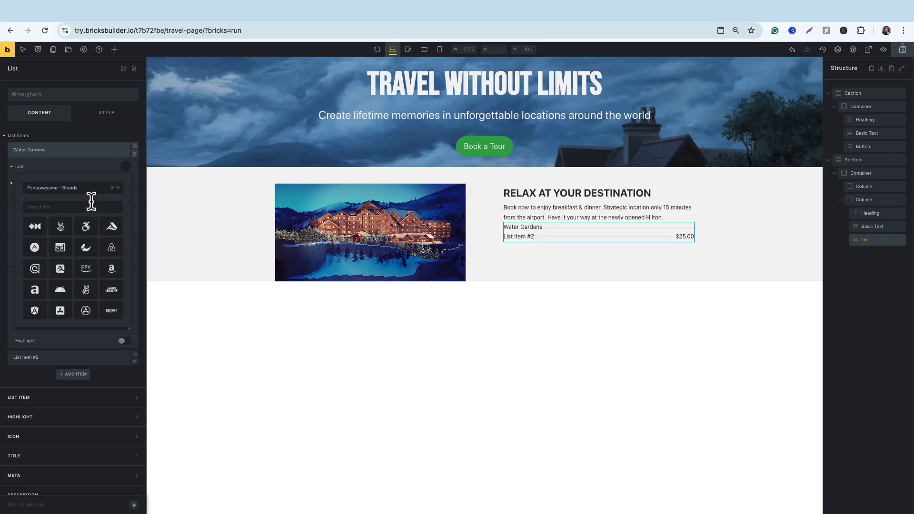
click(113, 229)
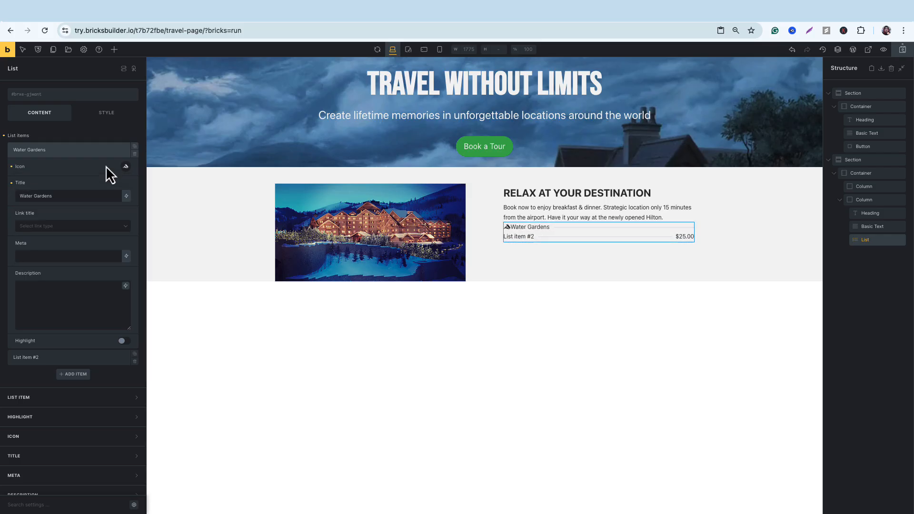
click(101, 149)
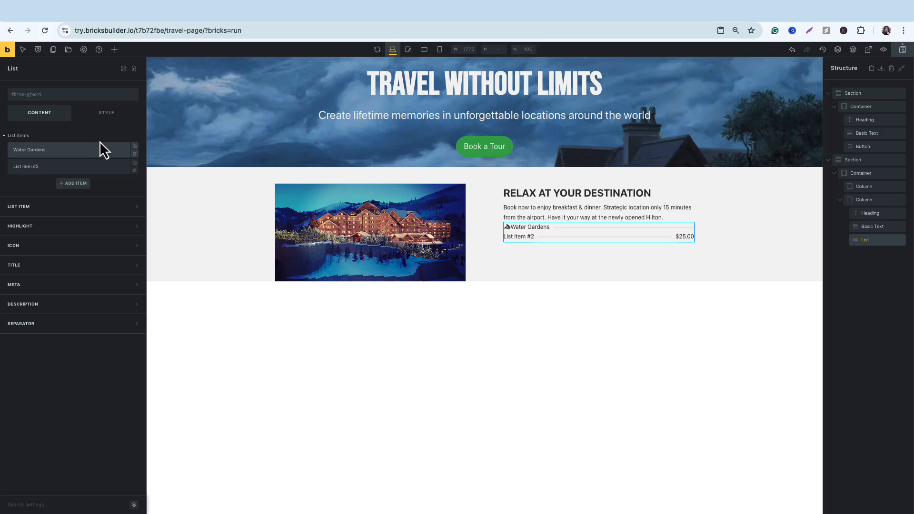
Set the second list item's title to "Breakfast Buffet".
click(98, 173)
triple_click(94, 209)
text(Breakfast Buffet)
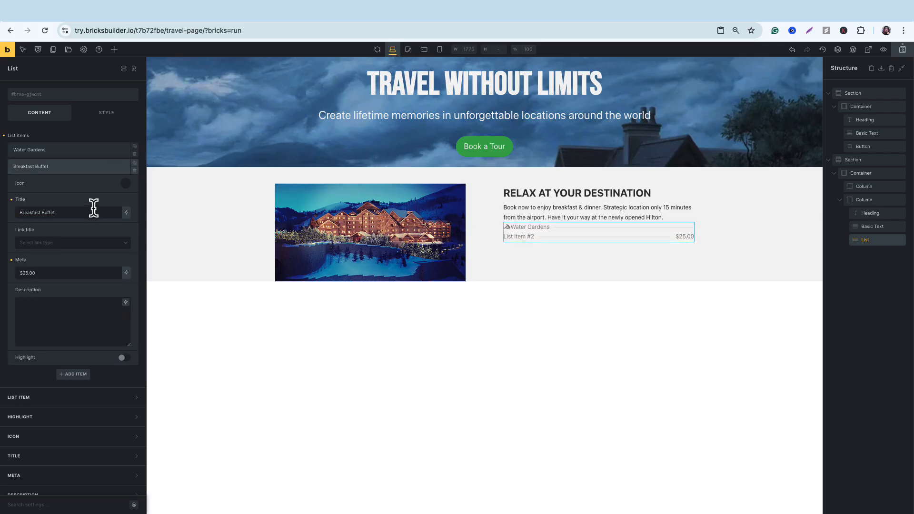
Clear the Breakfast Buffet item's meta price and give it the apple icon from the Fontawesome - Solid library.
key(BackSpace)
click(125, 184)
click(101, 204)
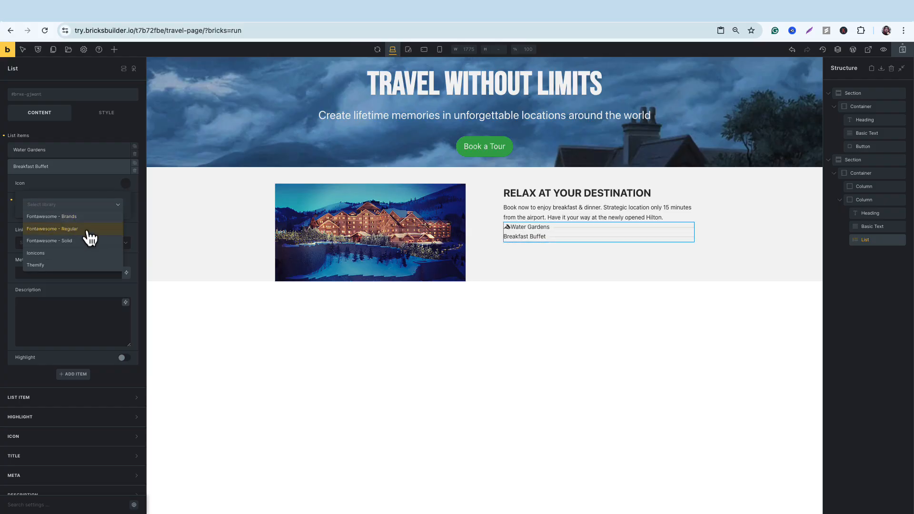
click(71, 241)
click(112, 308)
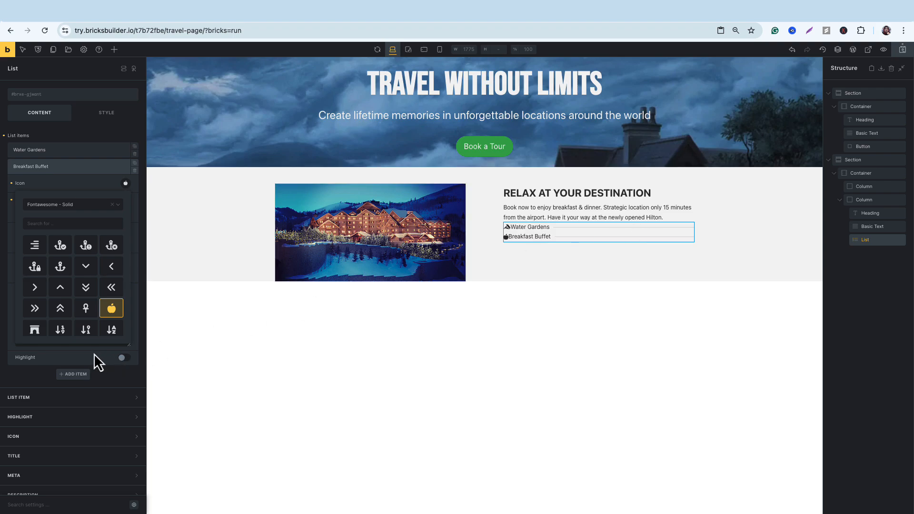
Set the list's separator style to None.
scroll(75, 351, down, 1)
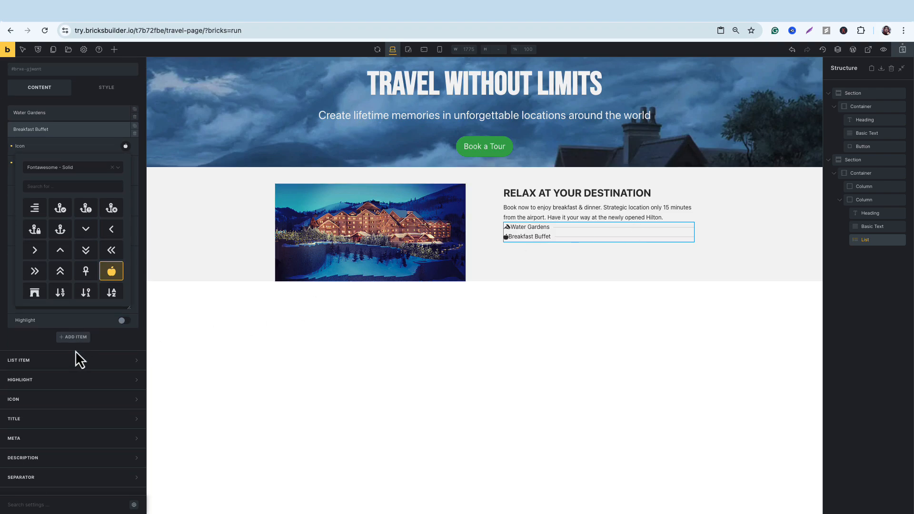
click(28, 480)
scroll(58, 424, down, 1)
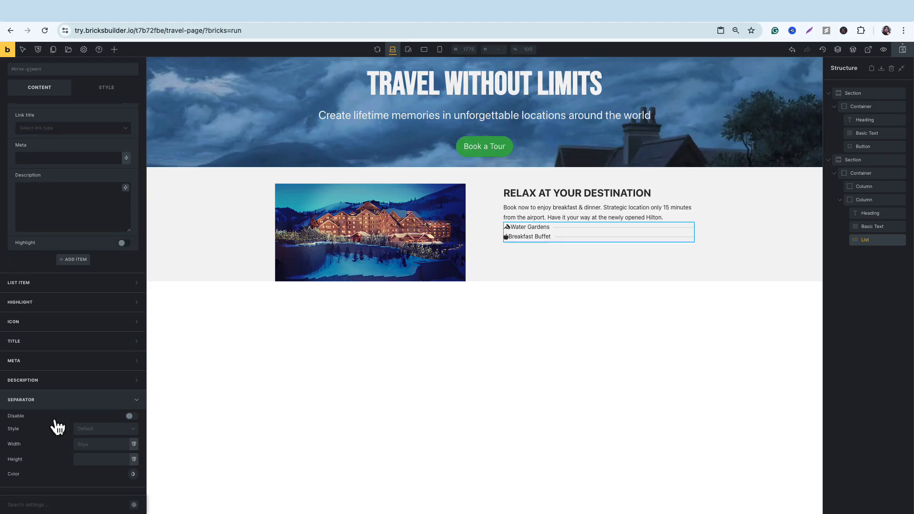
click(106, 430)
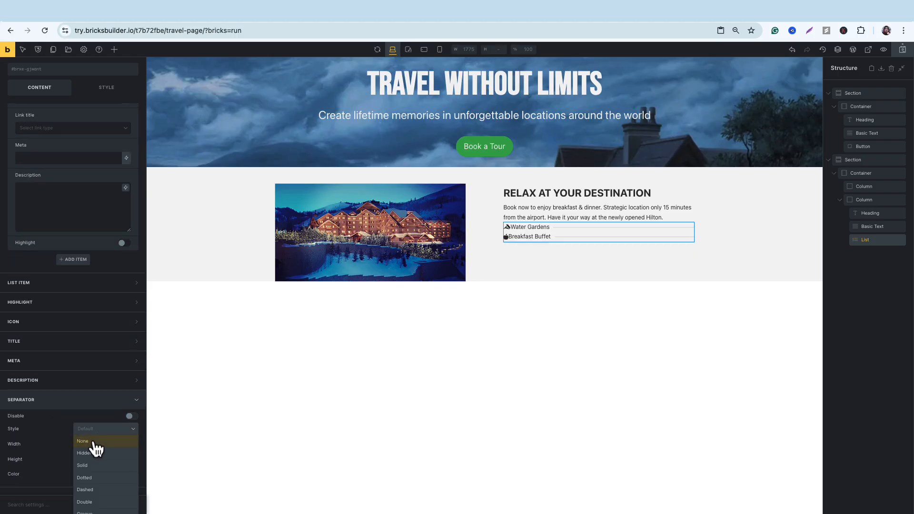
click(94, 443)
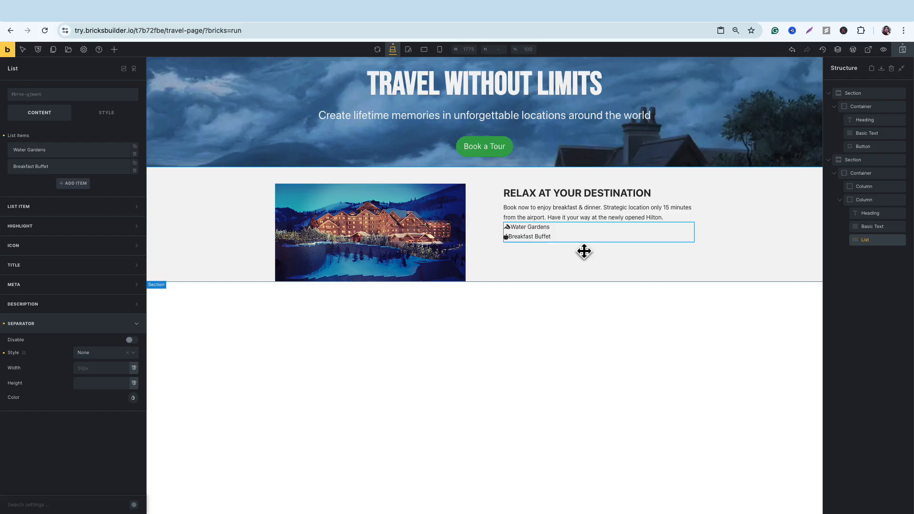
Duplicate the Breakfast Buffet list item twice and turn the copies into the Cafes and Bars and Car Service entries.
click(135, 163)
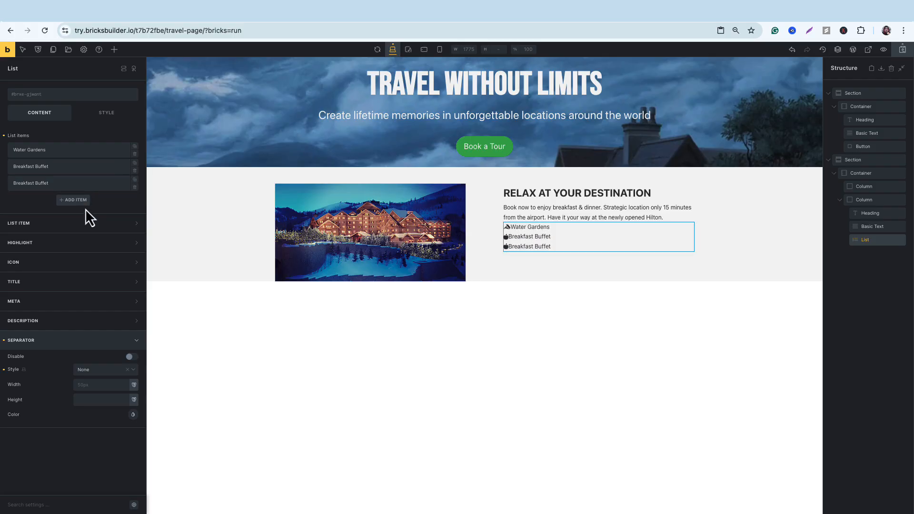
click(67, 202)
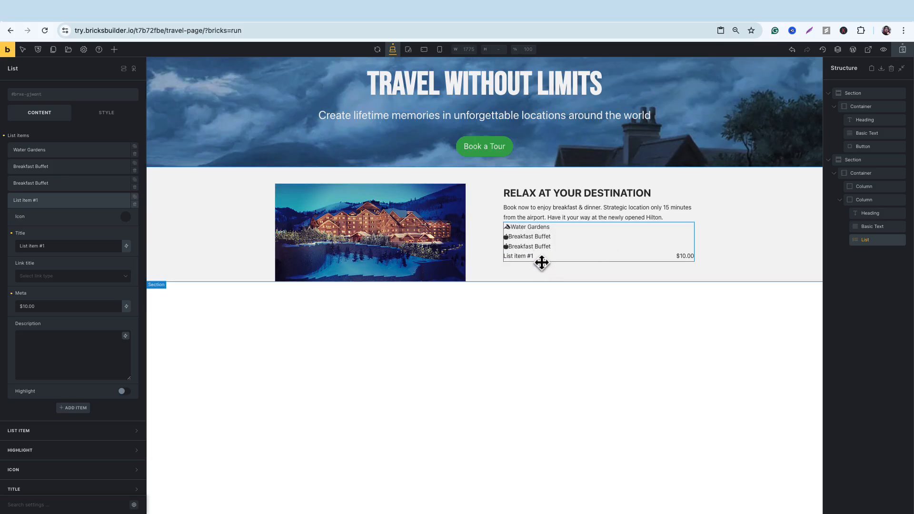
click(135, 204)
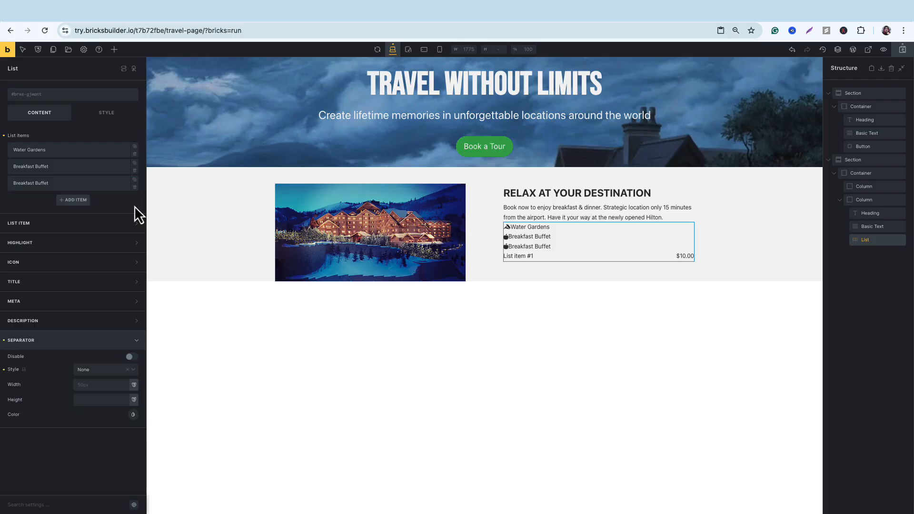
click(135, 181)
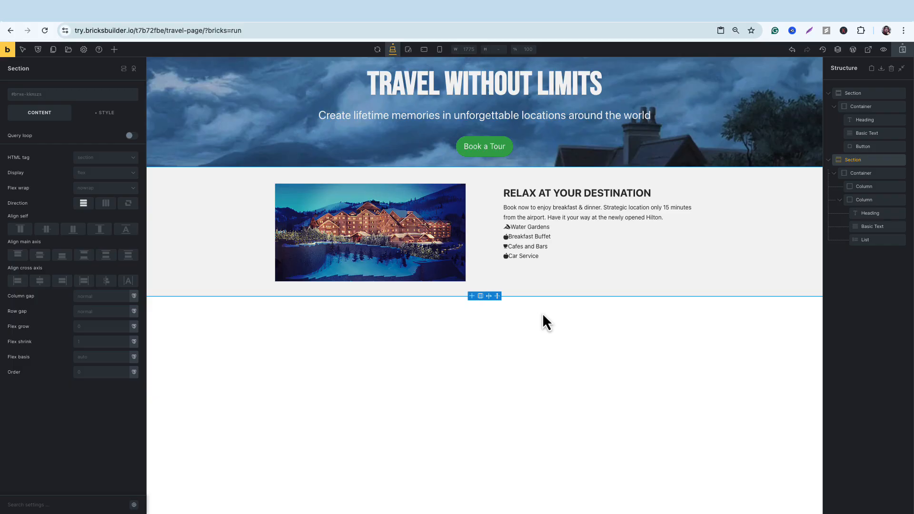
Copy the Book a Tour button into the hotel section and move it below the amenities list in the second column.
right_click(494, 150)
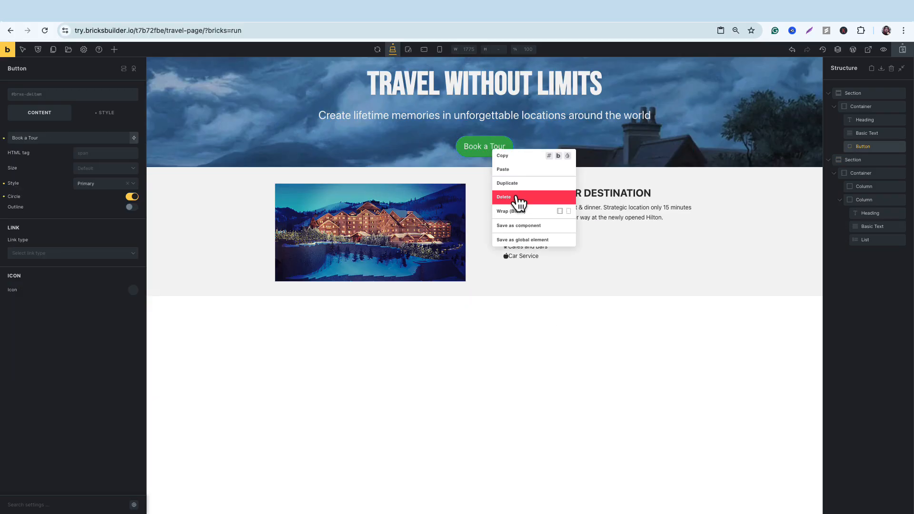
click(519, 157)
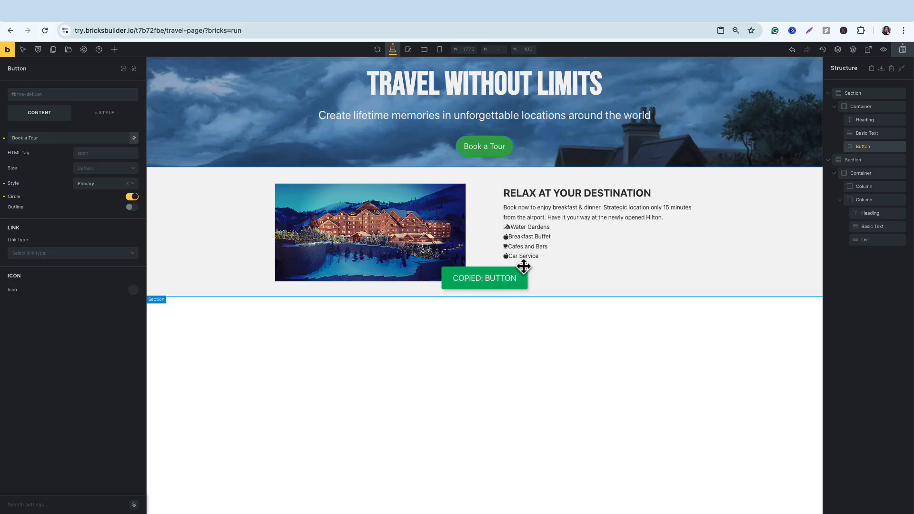
click(547, 266)
right_click(548, 265)
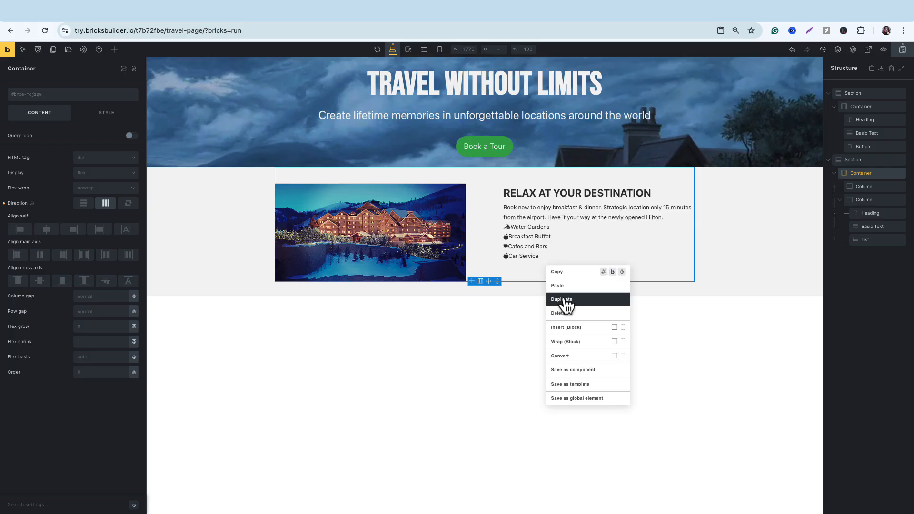
click(569, 286)
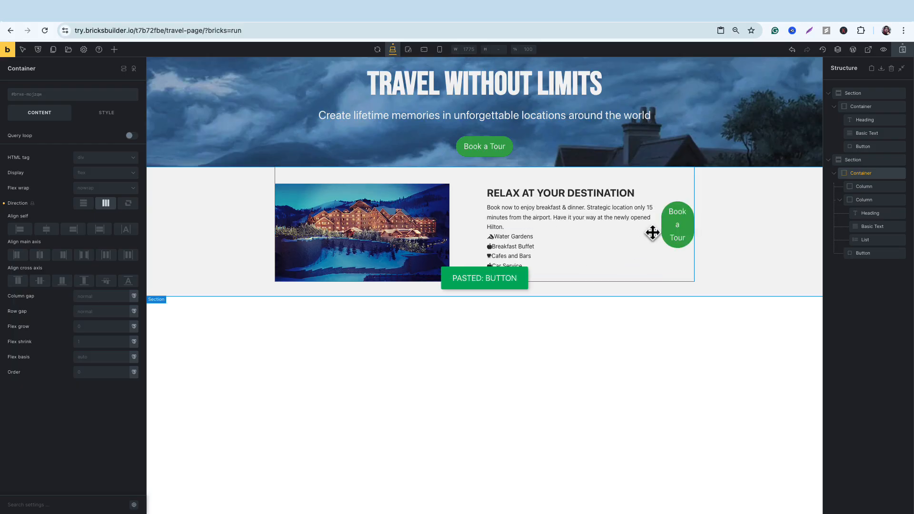
drag(652, 232, 463, 284)
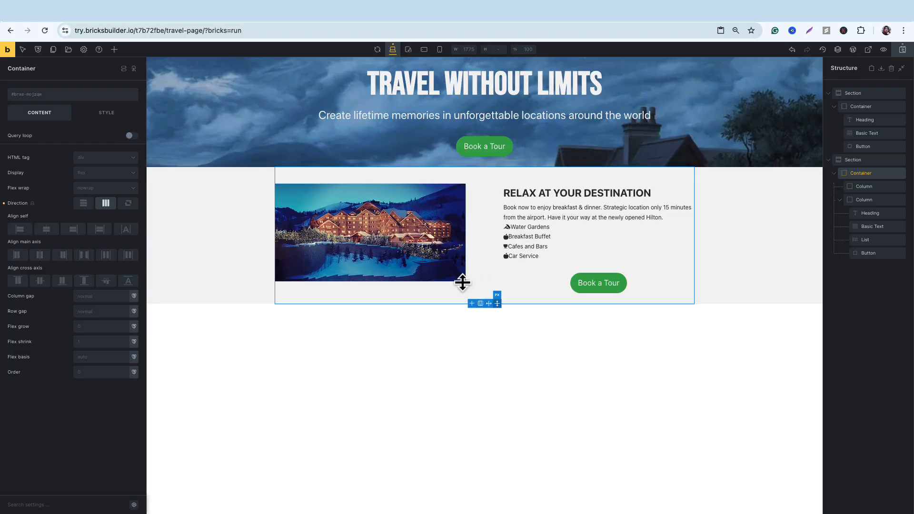
Change the copied button's label to "Book Your Room" and save the page.
click(600, 284)
triple_click(67, 136)
text(Book Your Room)
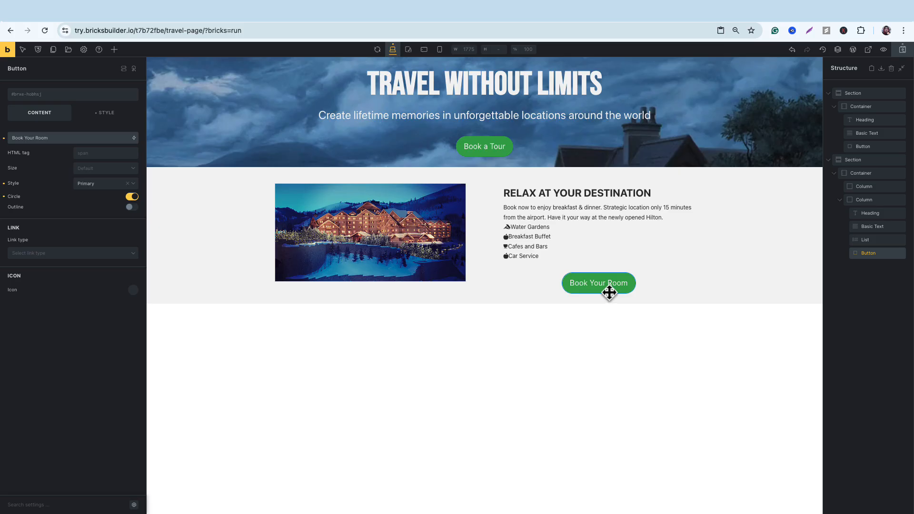
click(904, 50)
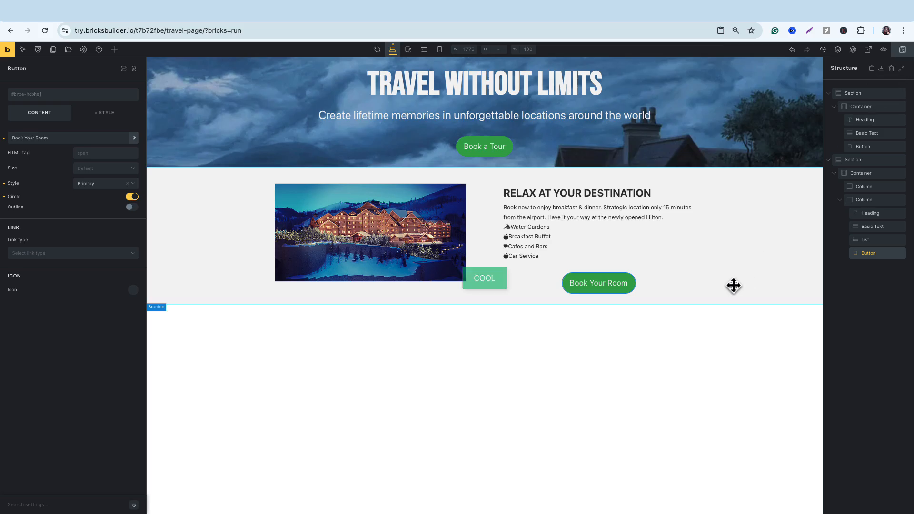
click(904, 51)
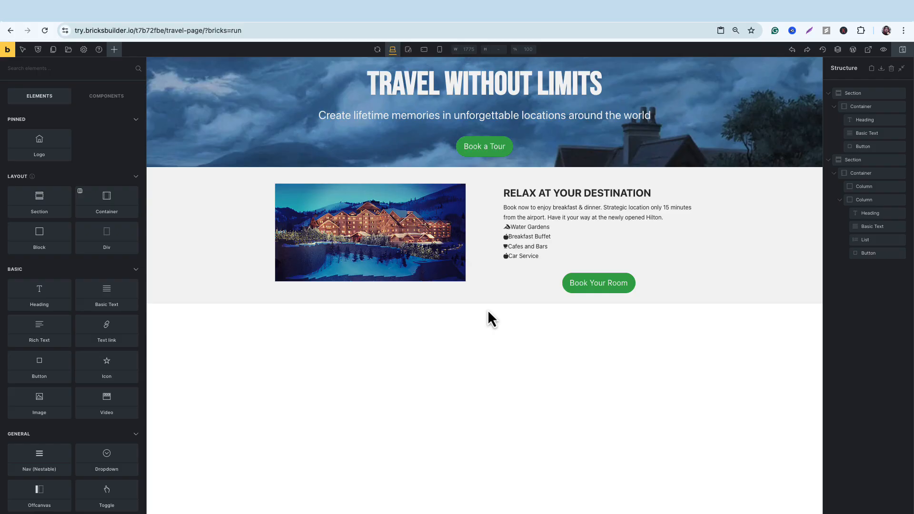
Duplicate the hotel section and set the order of the copy's image column to 2.
right_click(215, 253)
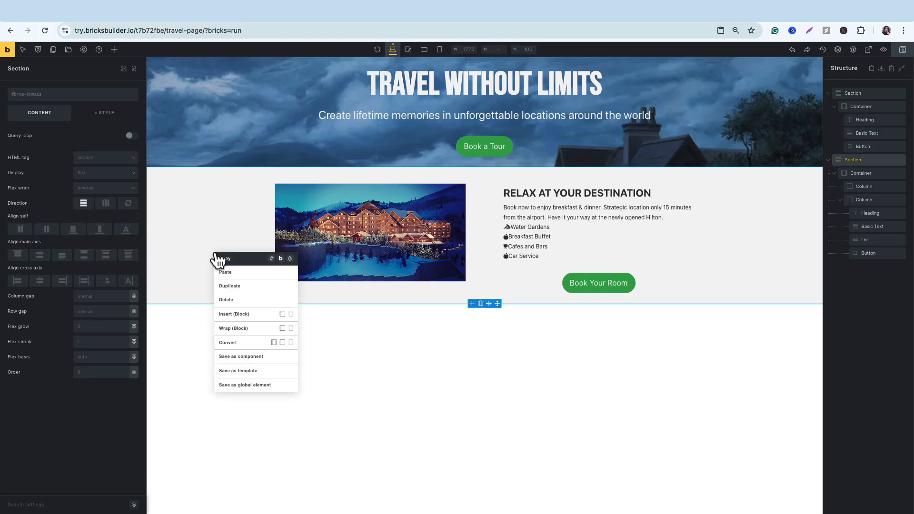
click(253, 295)
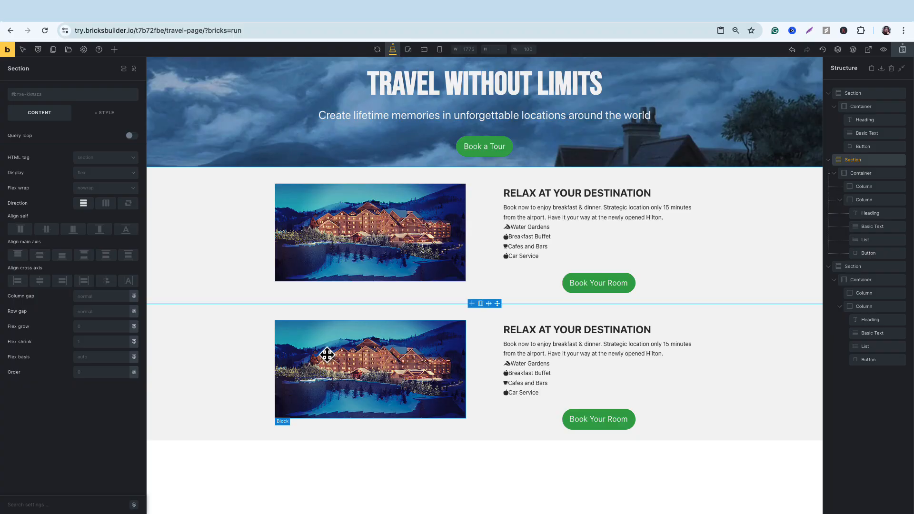
click(358, 364)
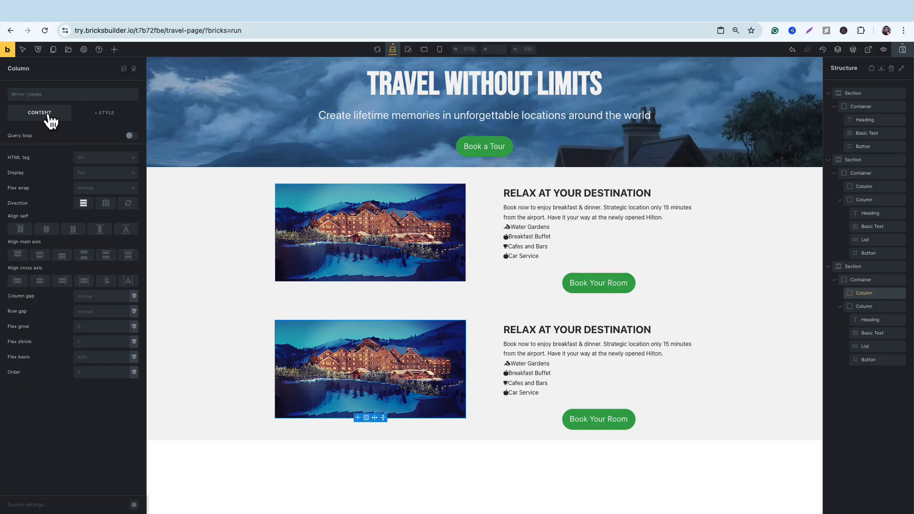
click(103, 373)
text(2)
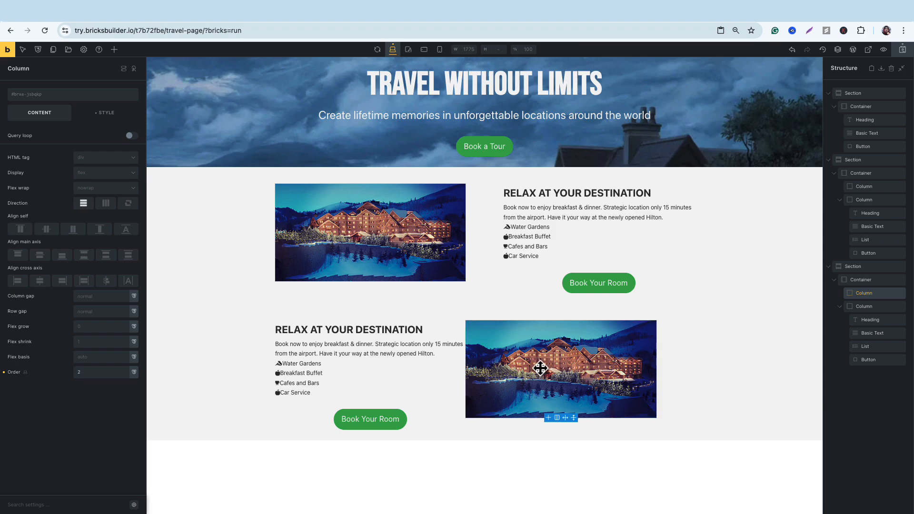
Replace the background image of the duplicated section's image column with lifestyle-blog-cate-01.jpg from the media library.
click(102, 113)
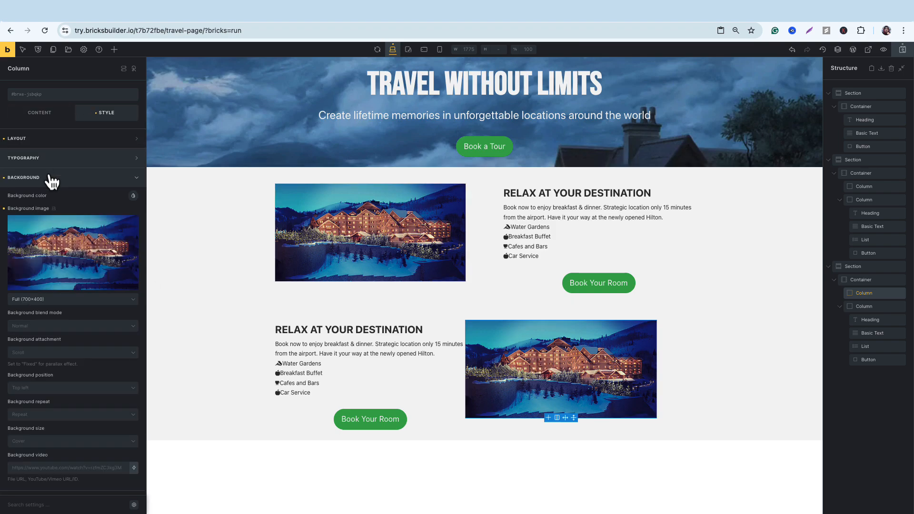
click(58, 241)
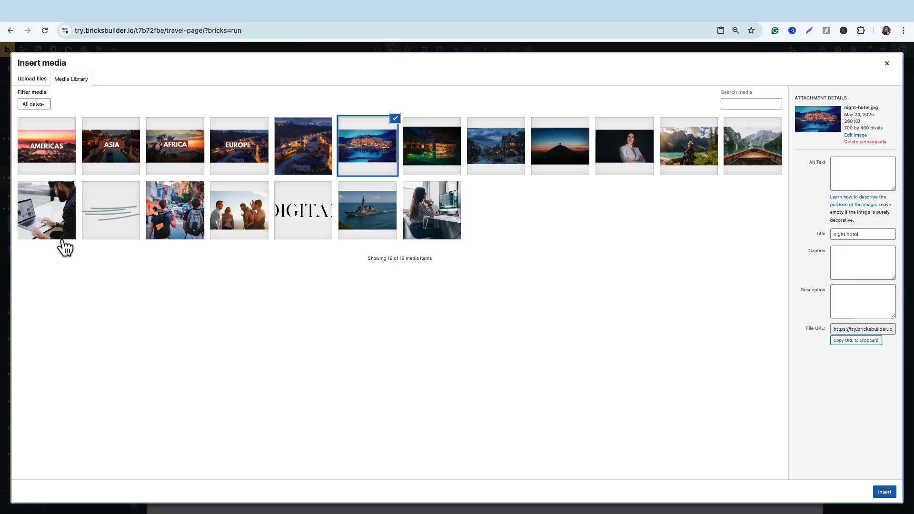
click(198, 219)
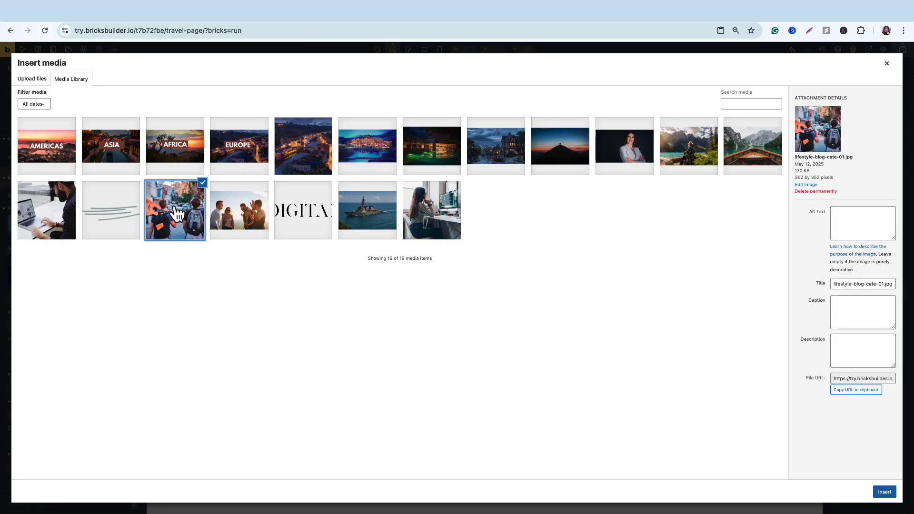
click(885, 492)
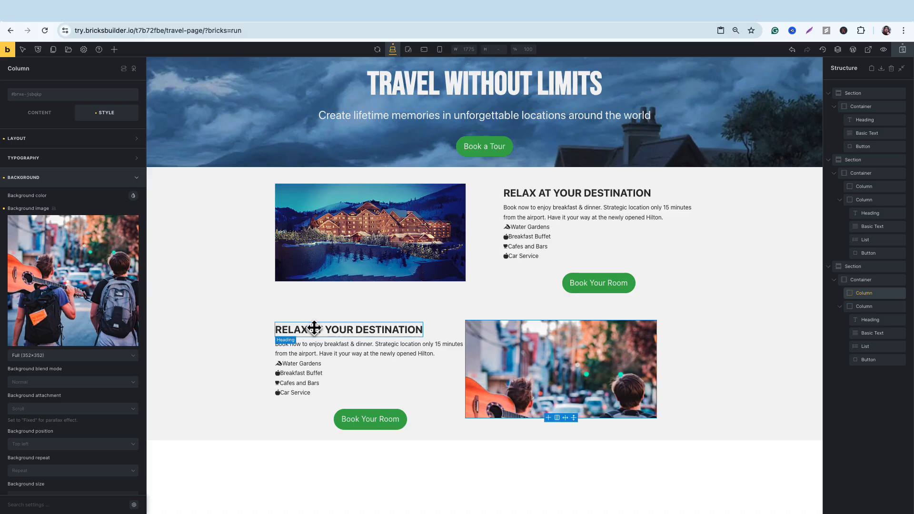
Delete the amenities list from the duplicated section.
click(308, 376)
right_click(303, 375)
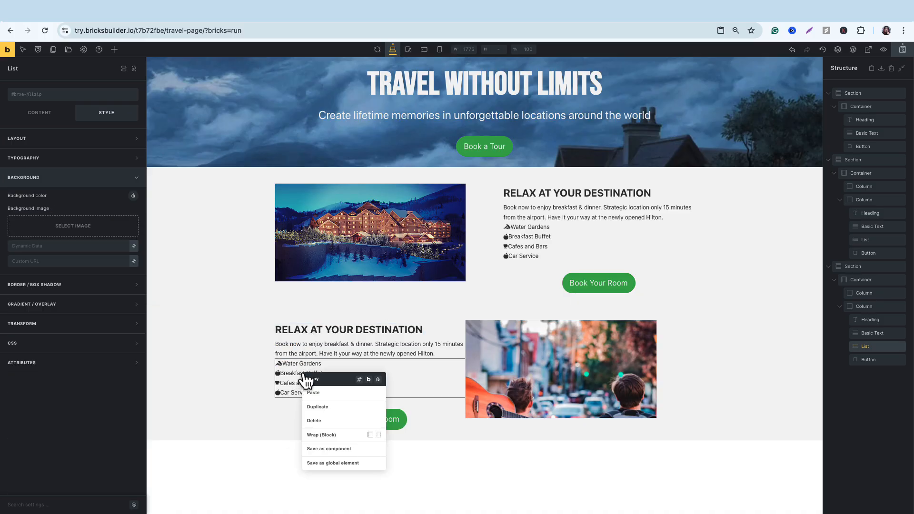
click(316, 421)
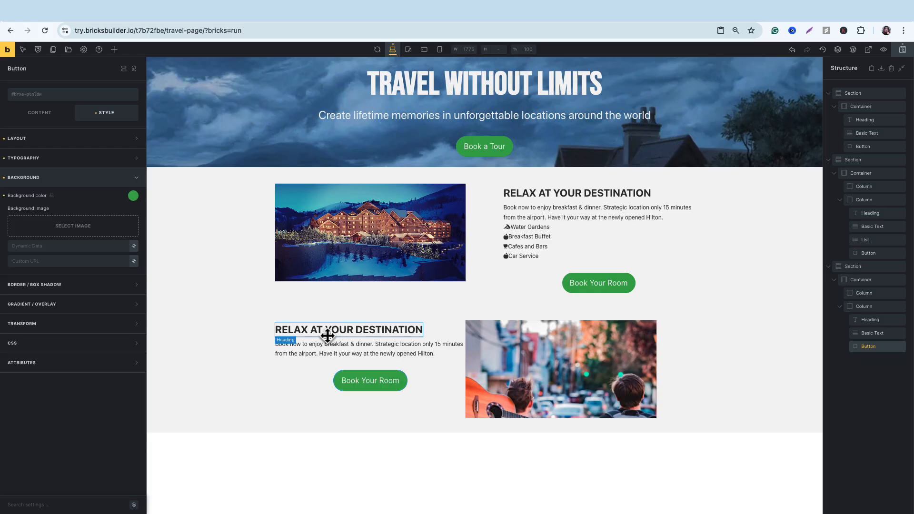
Replace the duplicated section's heading with "Be present at Local Events" and set its text transform to uppercase.
triple_click(328, 333)
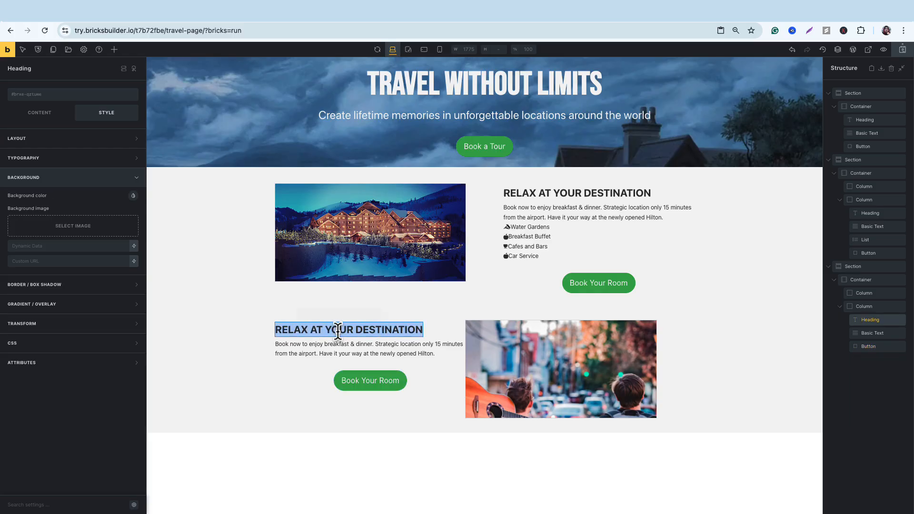
text(Be present at Local Events)
triple_click(337, 329)
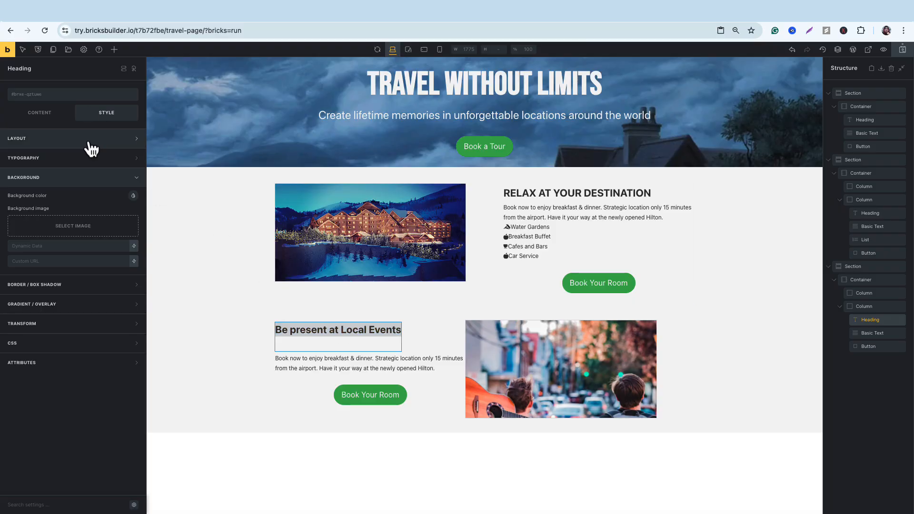
click(90, 158)
click(57, 244)
Replace the duplicated section's body text with "Rich cultural heritage is reflected in its diverse and vibrant festivals, many of which are major tourist attractions".
click(362, 365)
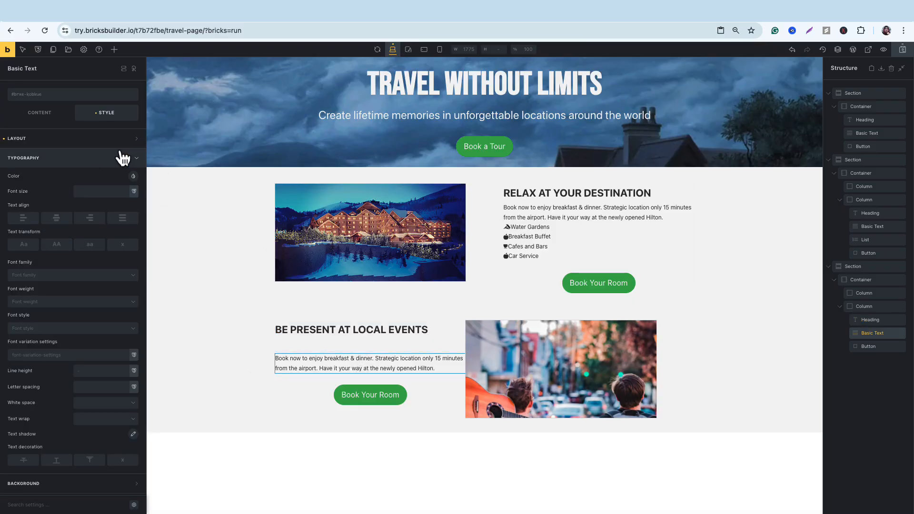
triple_click(81, 156)
text(Rich cultural heritage is reflected in its diverse and vibrant festivals, many of which are major tourist attractions)
click(371, 398)
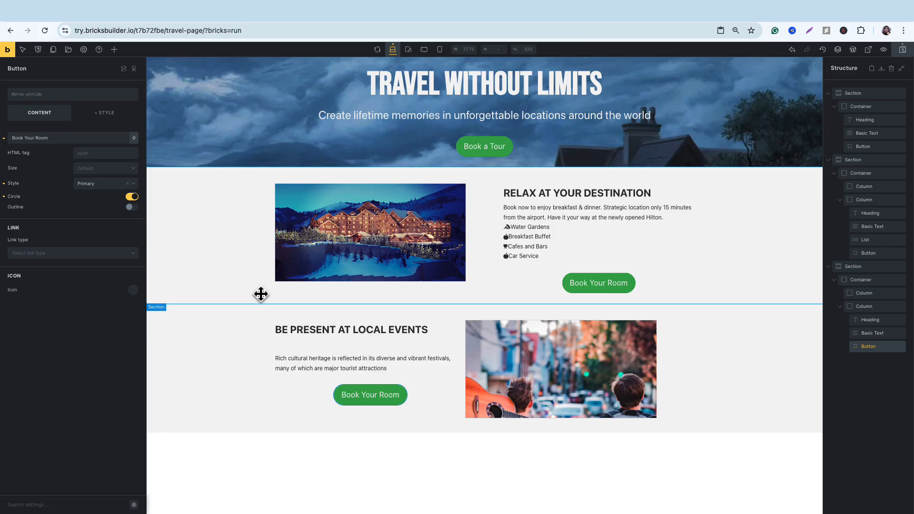
Reduce the local events text's top margin to a negative value so it sits closer to the heading.
click(337, 353)
click(336, 357)
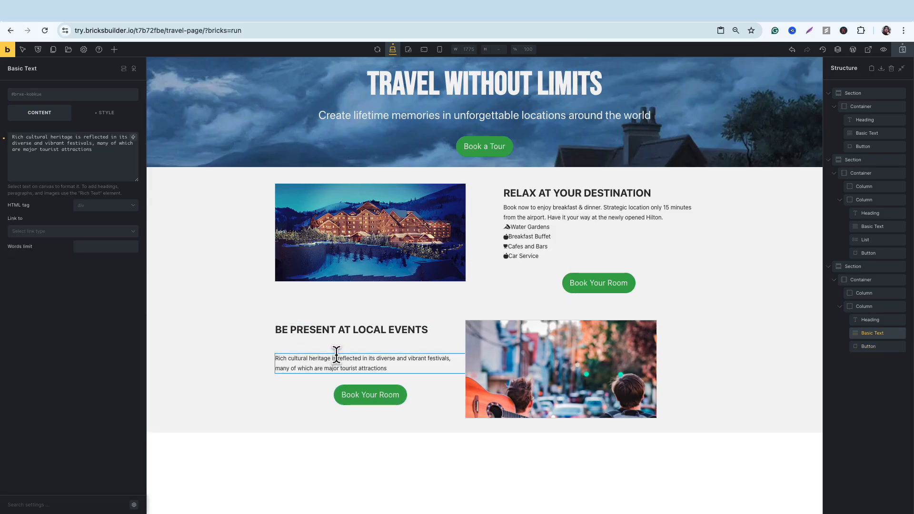
drag(337, 353, 337, 343)
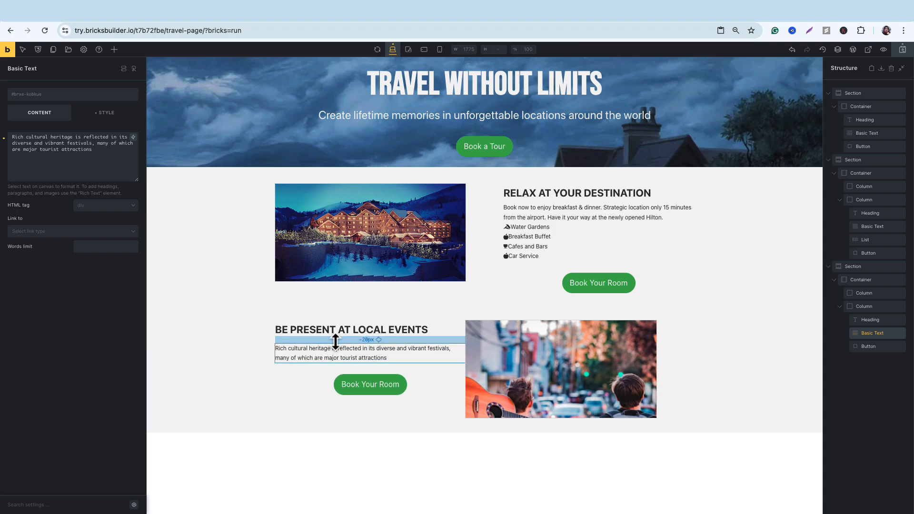
Change the local events section's button label to "Book Your Event".
click(364, 384)
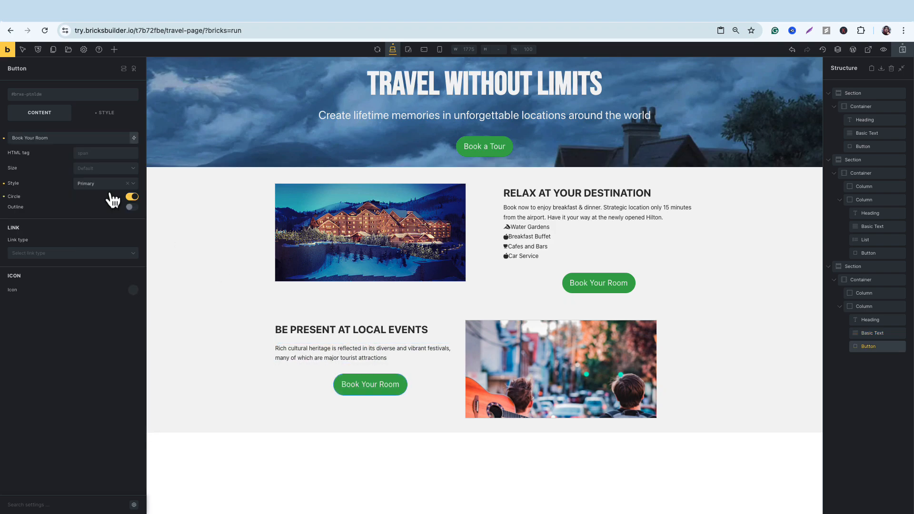
click(42, 139)
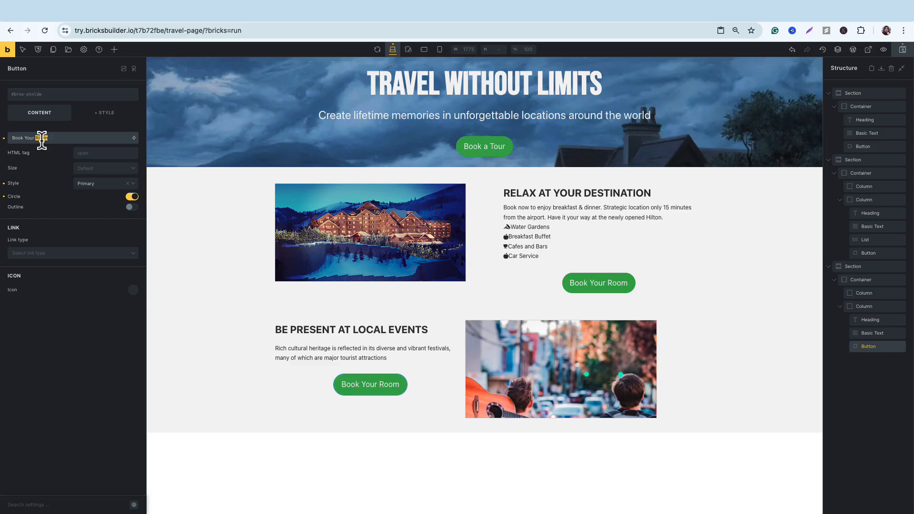
text(Event)
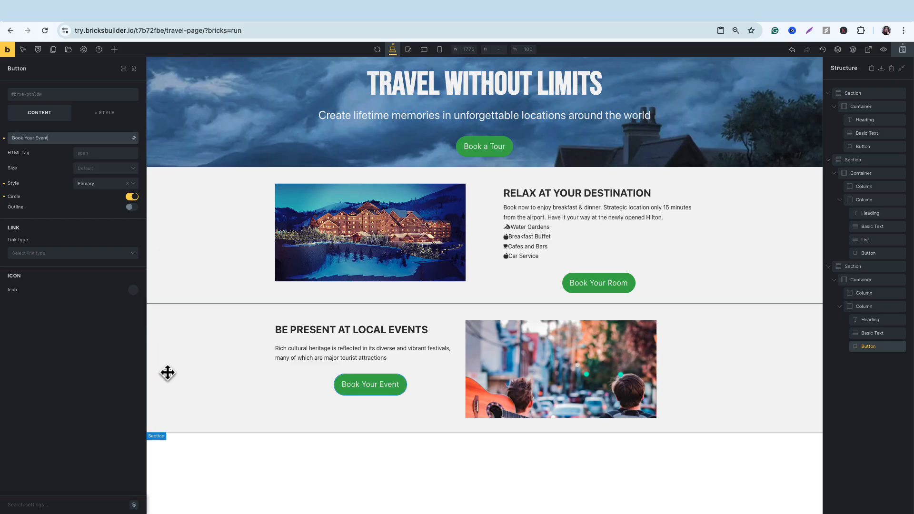
Set the local events section's background image to the twilight photo of two figures on a dark hilltop.
click(190, 360)
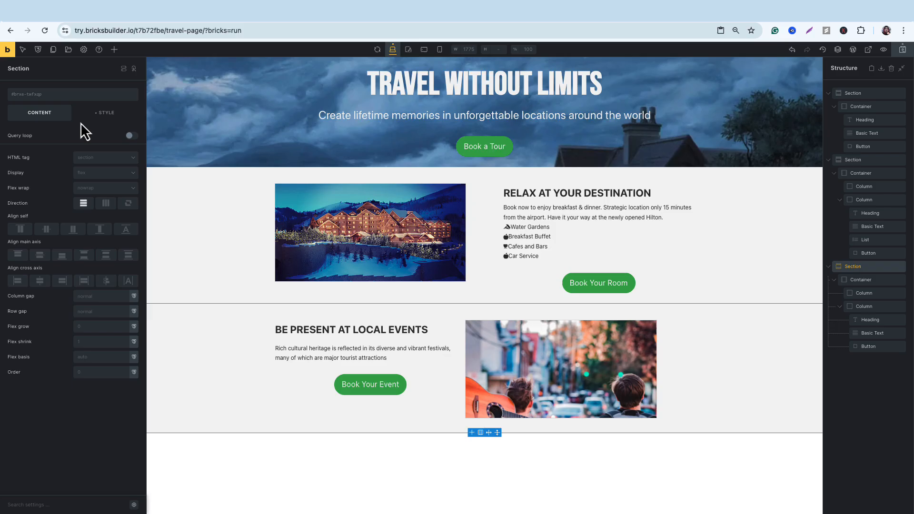
click(106, 114)
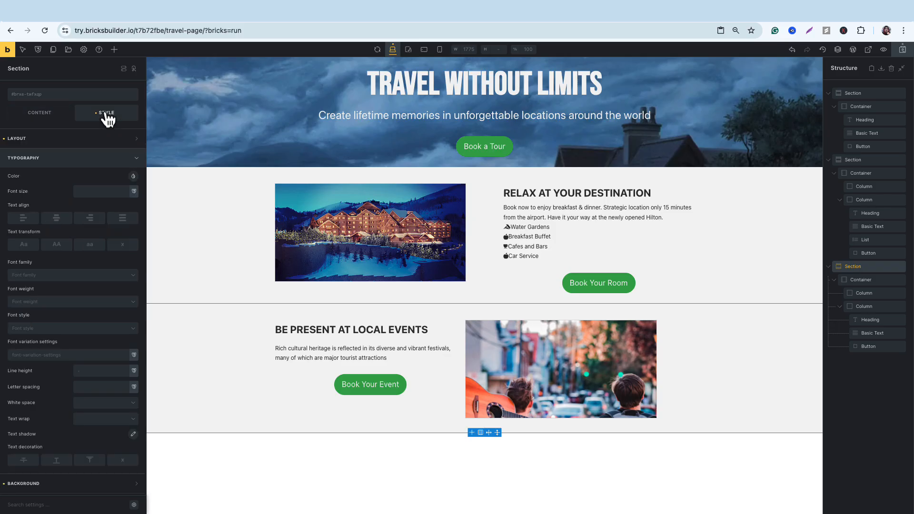
click(100, 162)
click(83, 178)
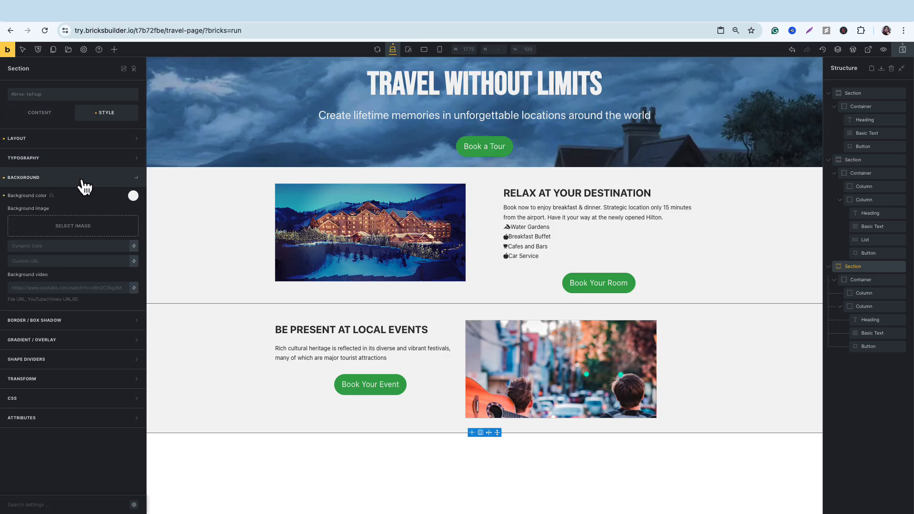
click(73, 231)
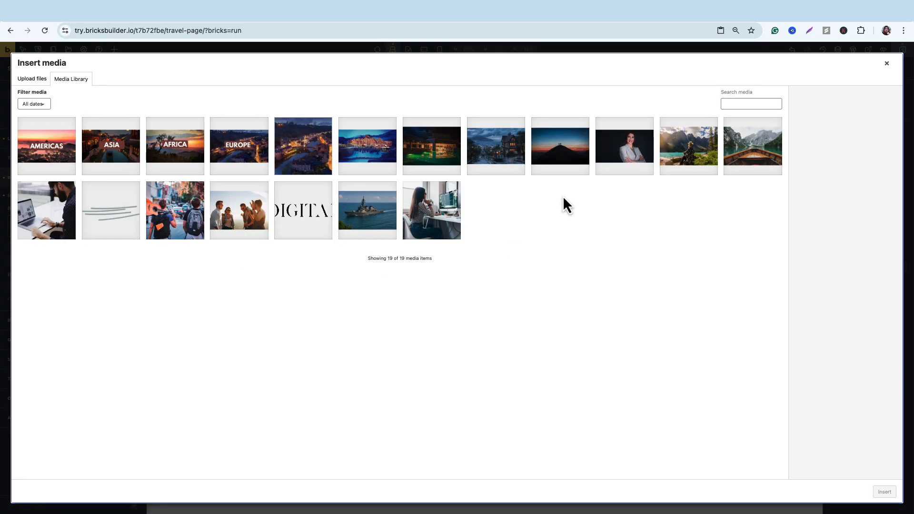
click(559, 157)
click(885, 492)
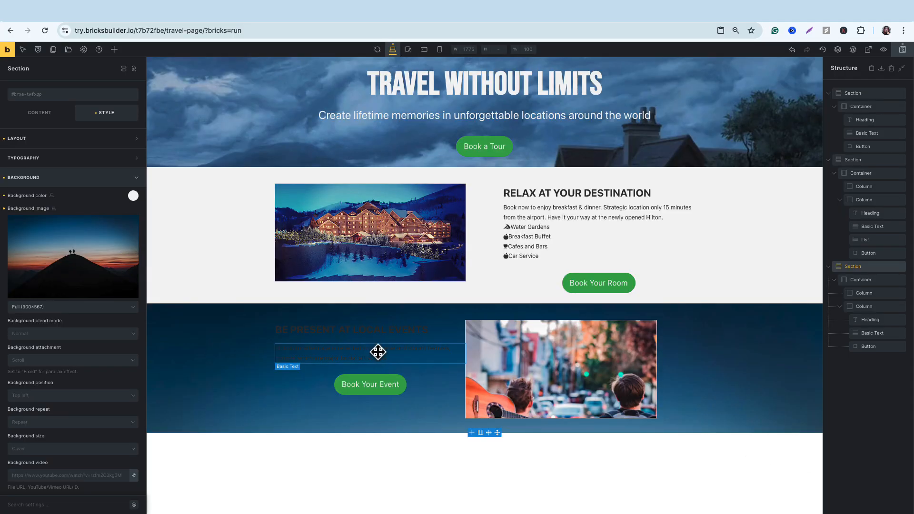
Set the text color of the local events heading and body text to #f5f5f5.
click(375, 335)
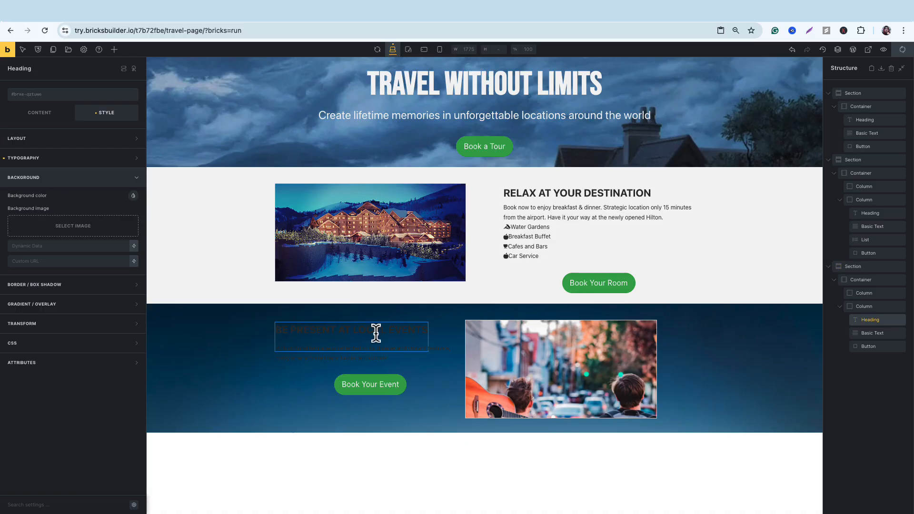
click(95, 163)
click(134, 177)
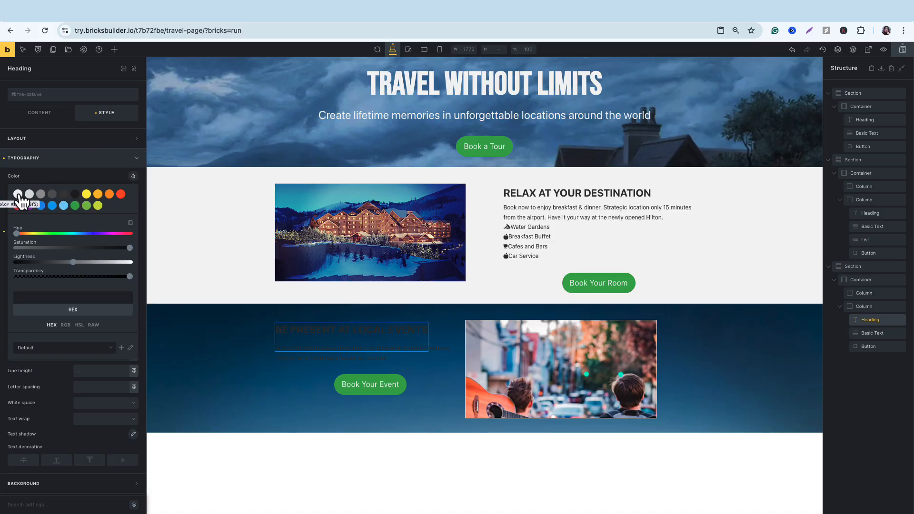
click(18, 194)
click(337, 355)
click(134, 176)
click(18, 194)
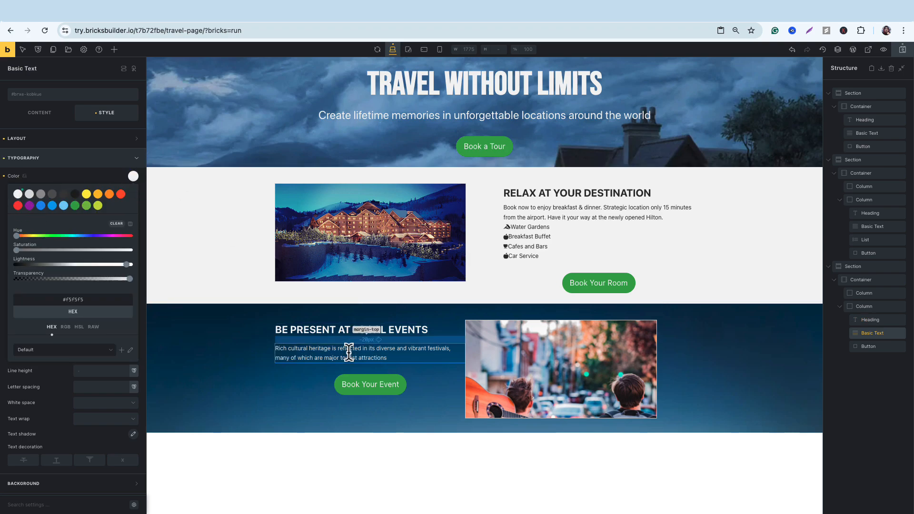
Add a new section directly below the local events section.
click(718, 369)
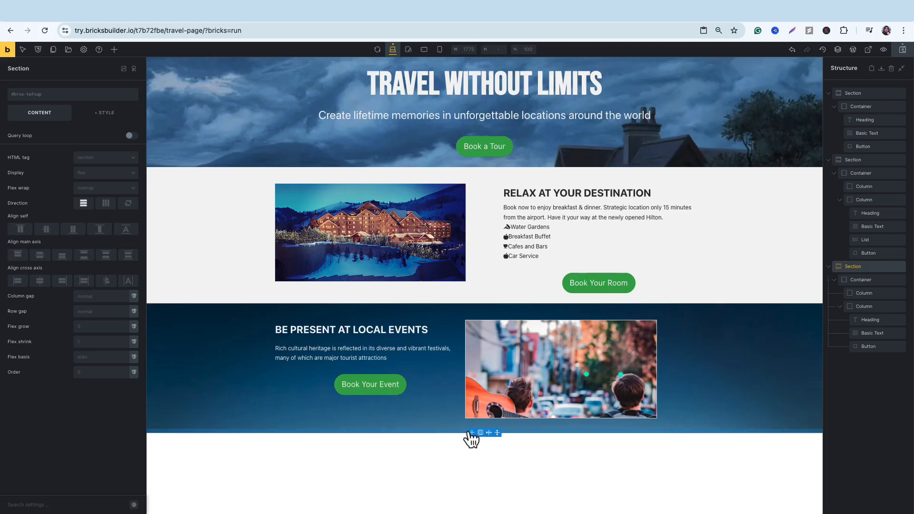
mouse_move(475, 438)
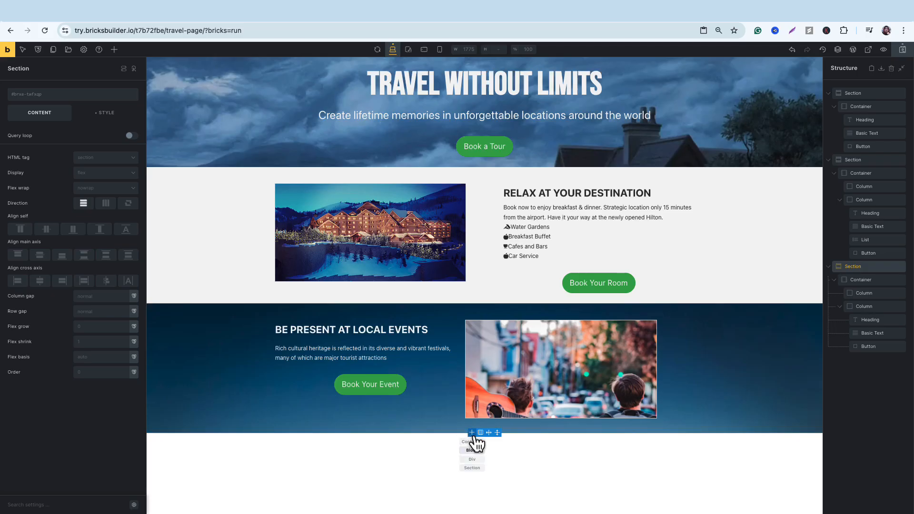
click(472, 468)
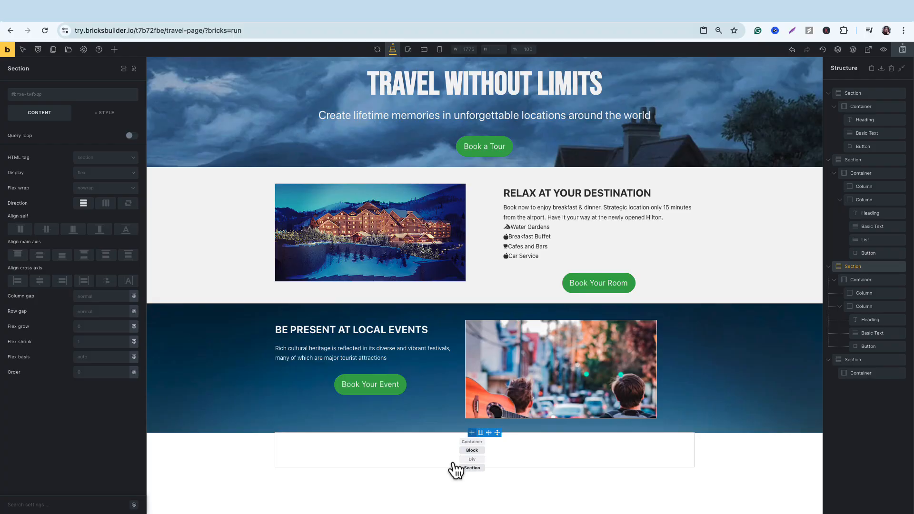
Give the new section's container a horizontal direction and centered self-alignment, and divide it into four equal columns.
click(422, 457)
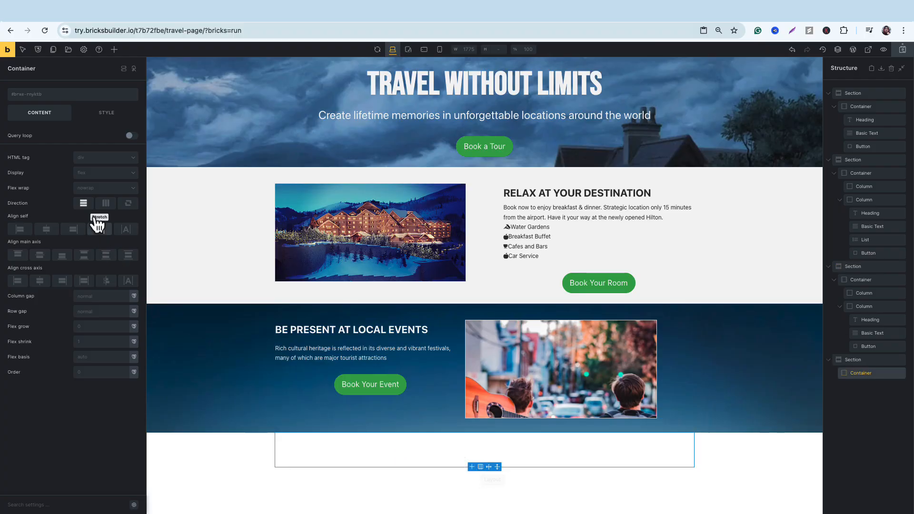
click(106, 204)
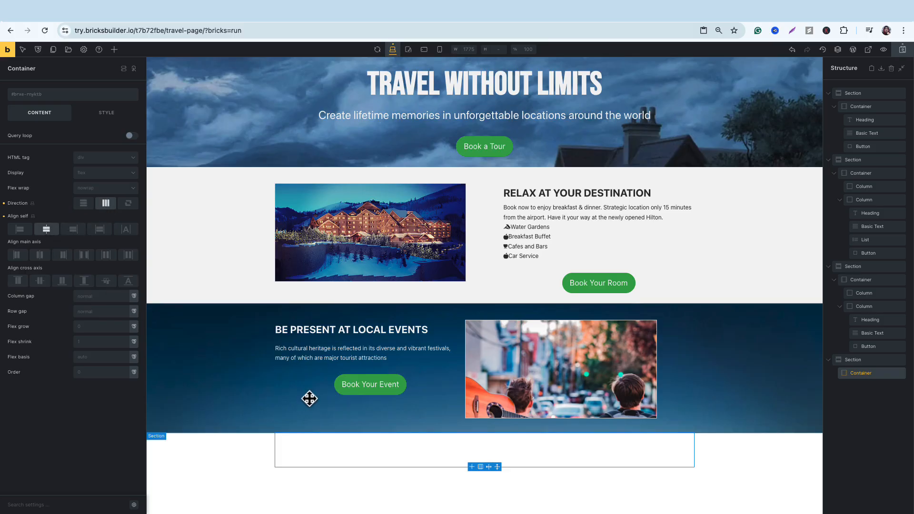
mouse_move(482, 469)
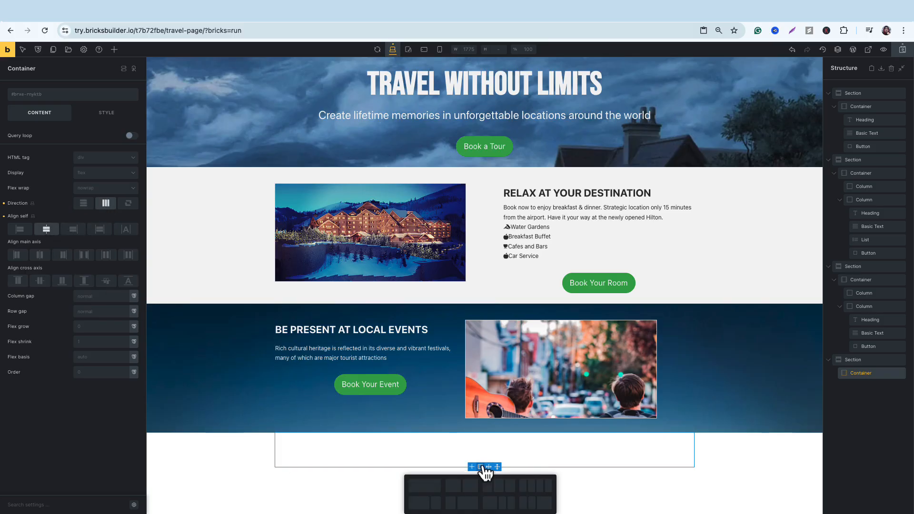
click(534, 487)
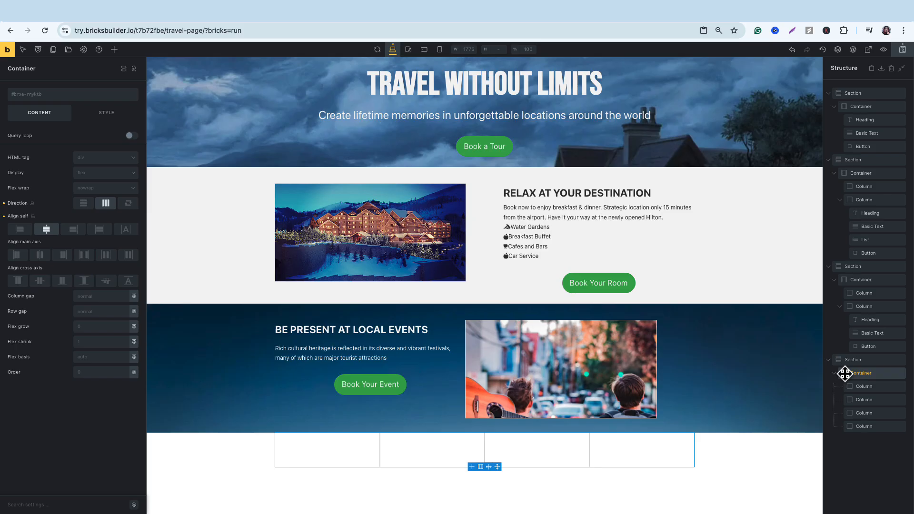
Set the four-column container's column gap to 31.
click(108, 299)
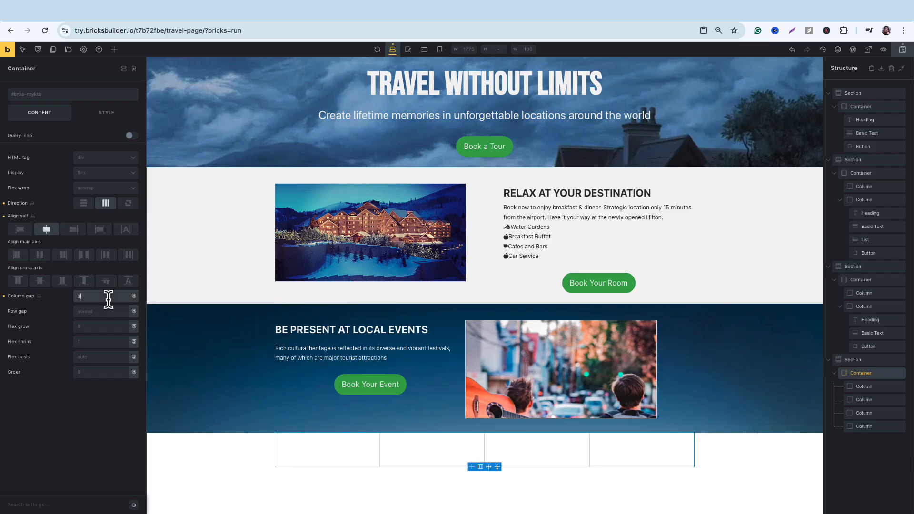
text(16)
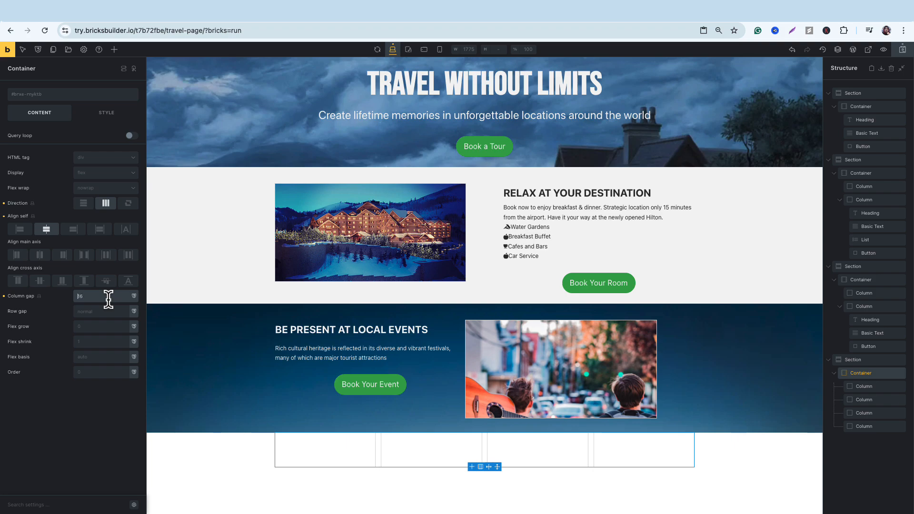
key(Up)
key(Up)
key(Up)
key(Up)
key(Up)
key(Up)
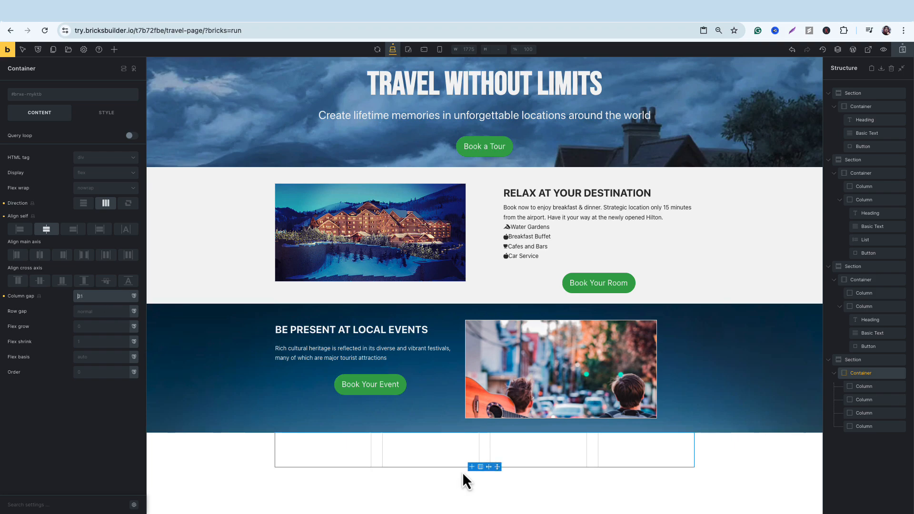
Add a container above the four-column section and place a heading element inside it.
mouse_move(472, 467)
click(472, 502)
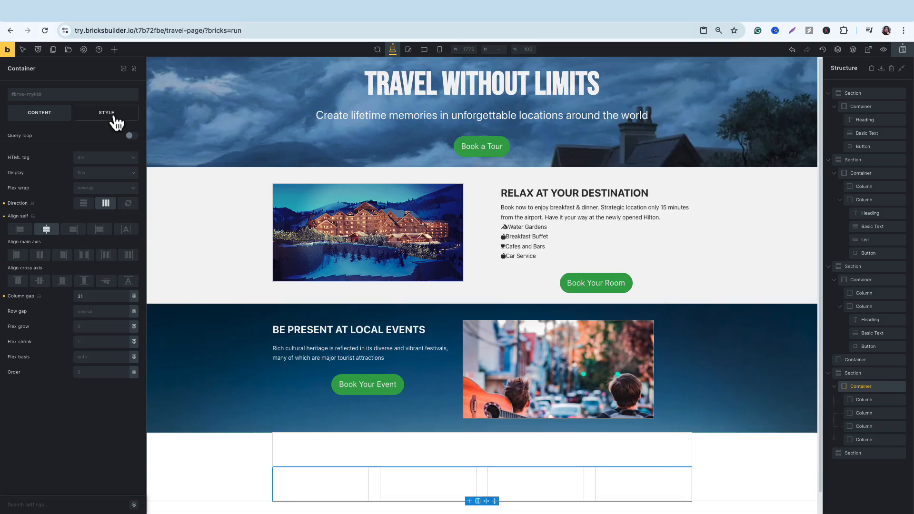
click(115, 49)
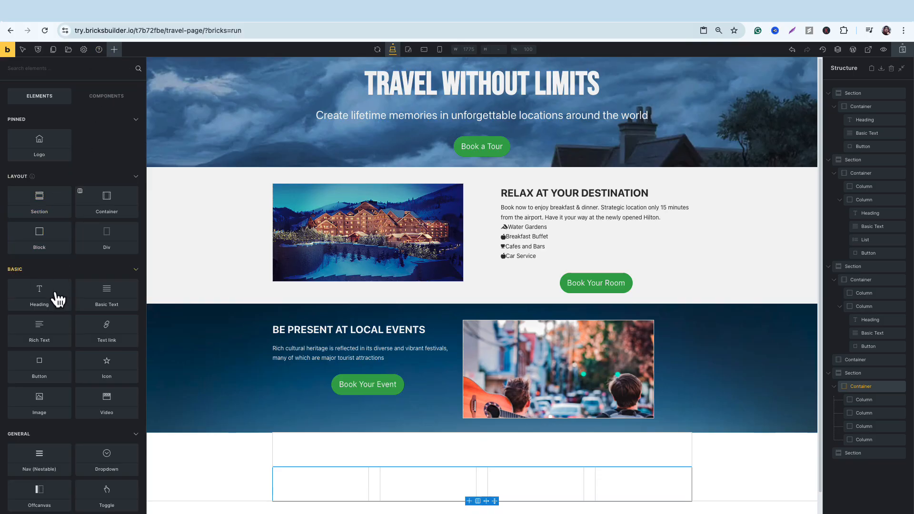
drag(57, 299, 333, 436)
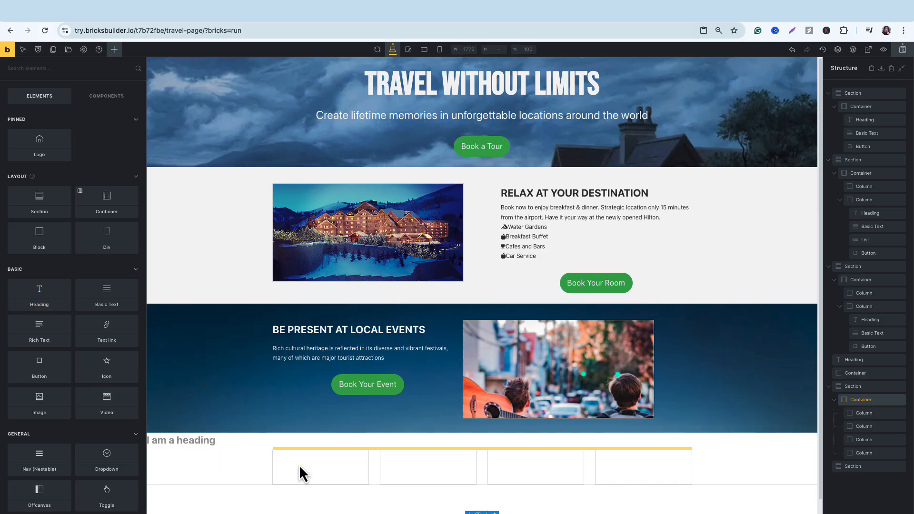
drag(299, 465, 299, 465)
click(311, 442)
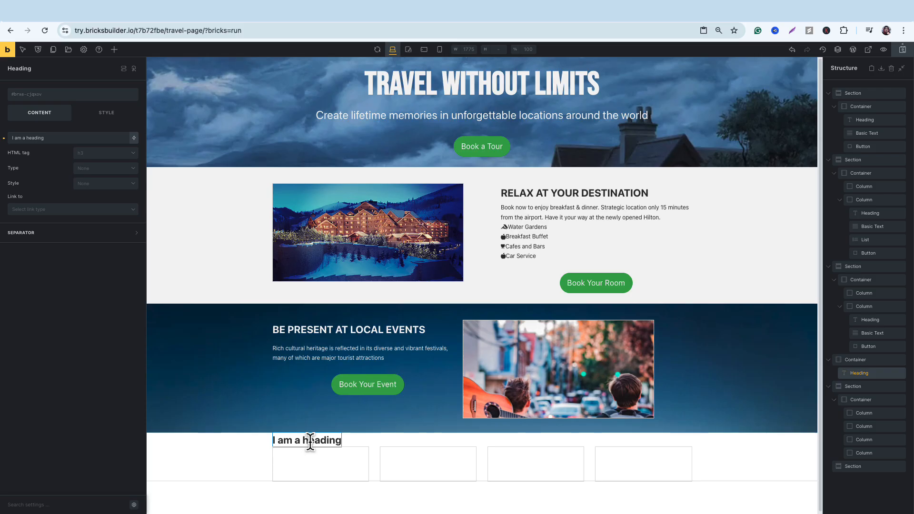
Center the new heading with self-alignment and replace its text with "Featured Locations".
click(113, 122)
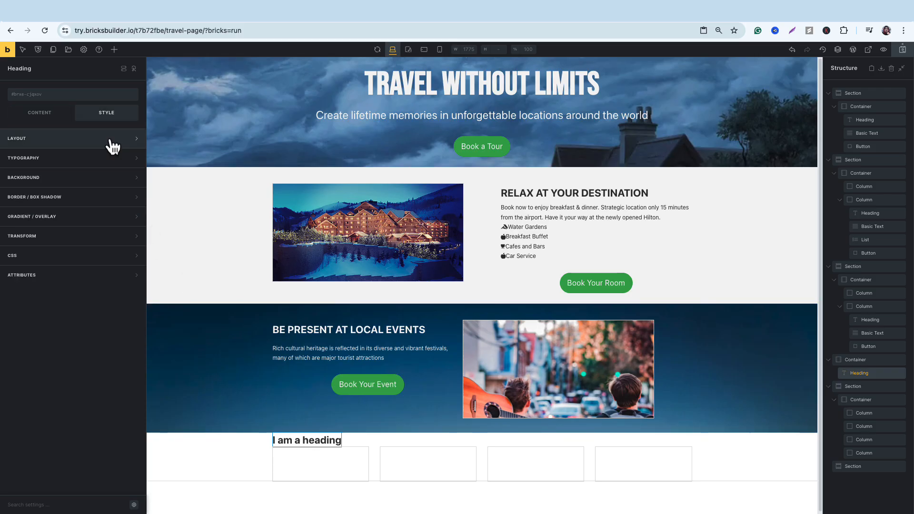
click(112, 142)
scroll(90, 206, down, 5)
click(47, 332)
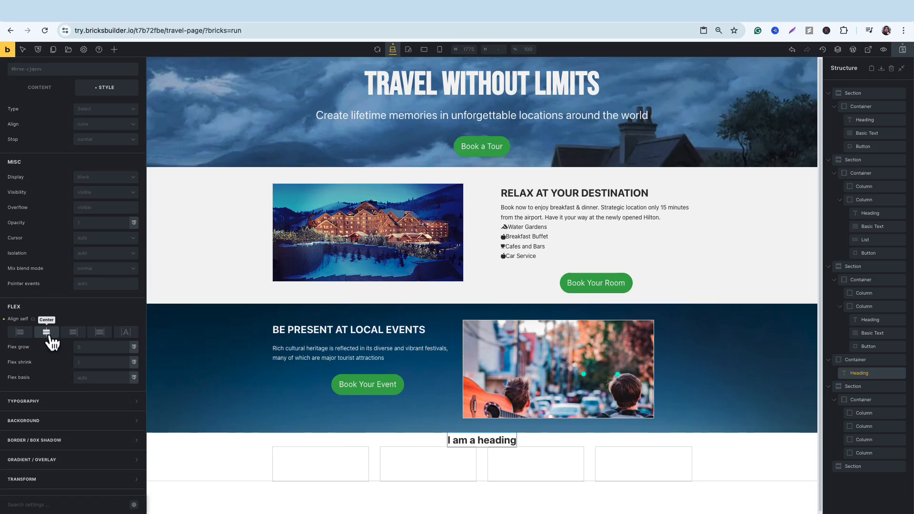
click(40, 87)
triple_click(59, 137)
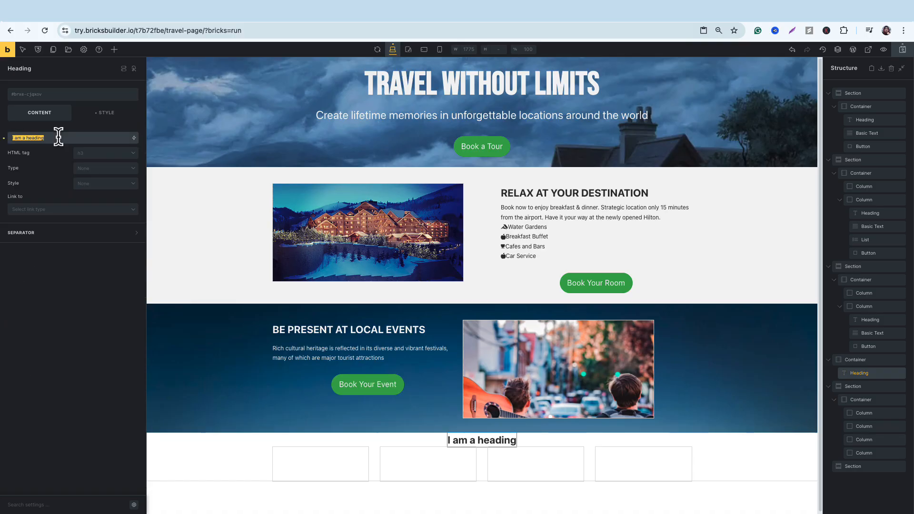
text(Featured Locations)
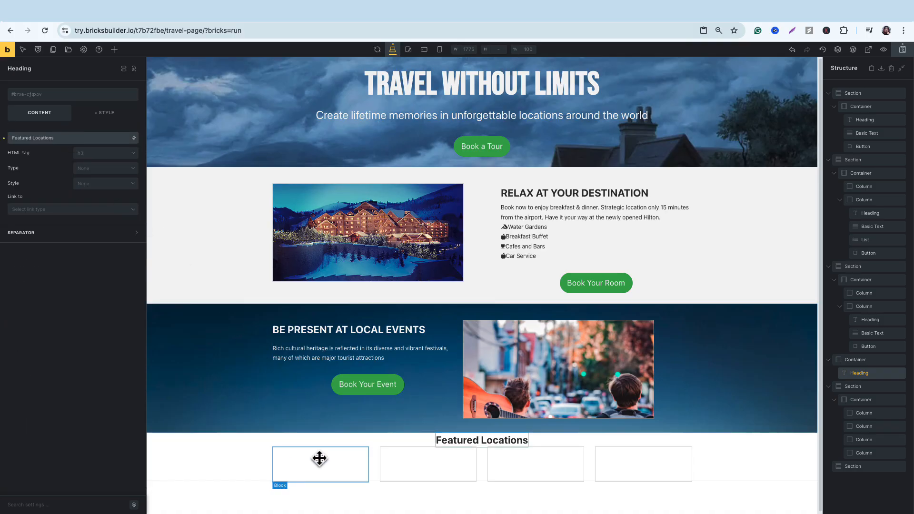
Set the four-column section's background color to the palette's lightest grey.
click(178, 446)
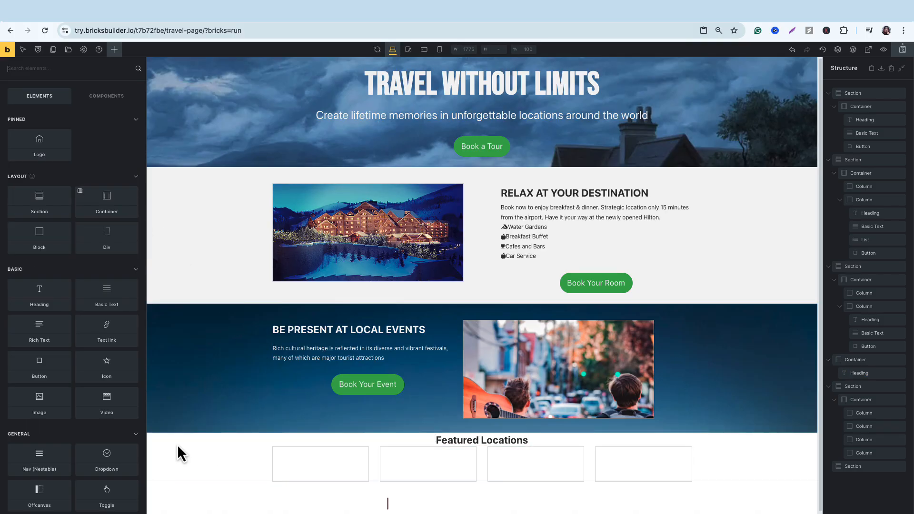
click(192, 470)
click(107, 112)
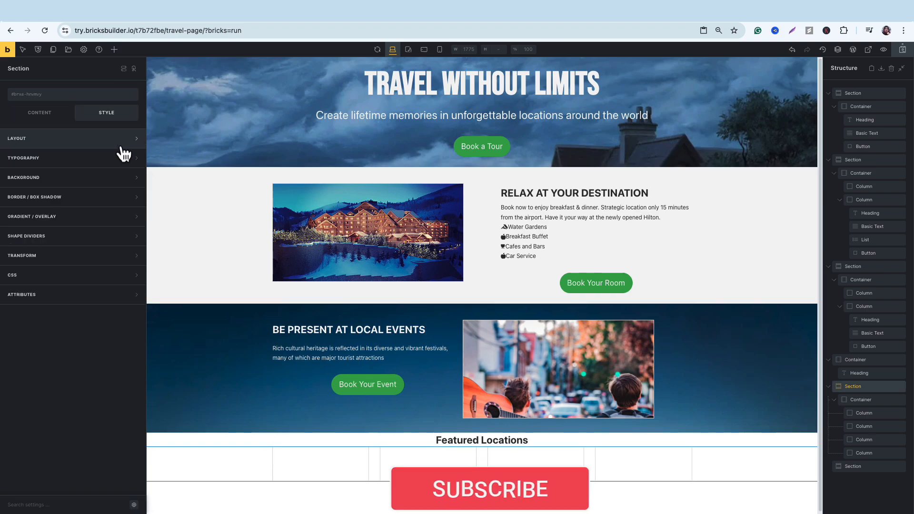
click(127, 177)
click(133, 196)
click(19, 214)
click(214, 464)
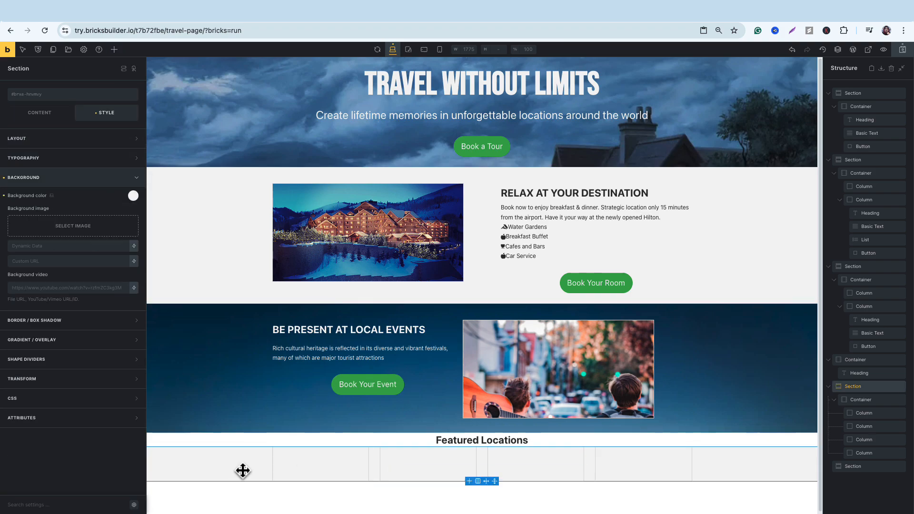
Set the Americas image as the first column's background and the Asia image as the second column's.
click(315, 465)
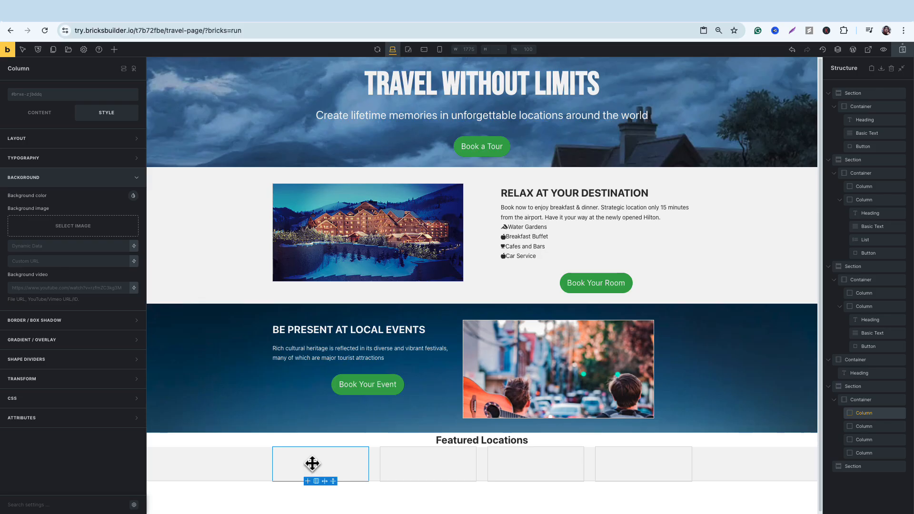
click(86, 230)
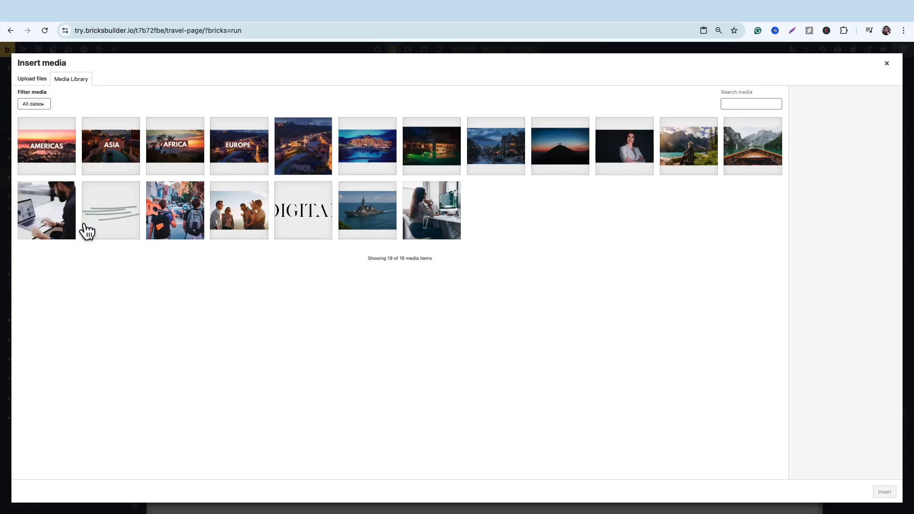
click(59, 148)
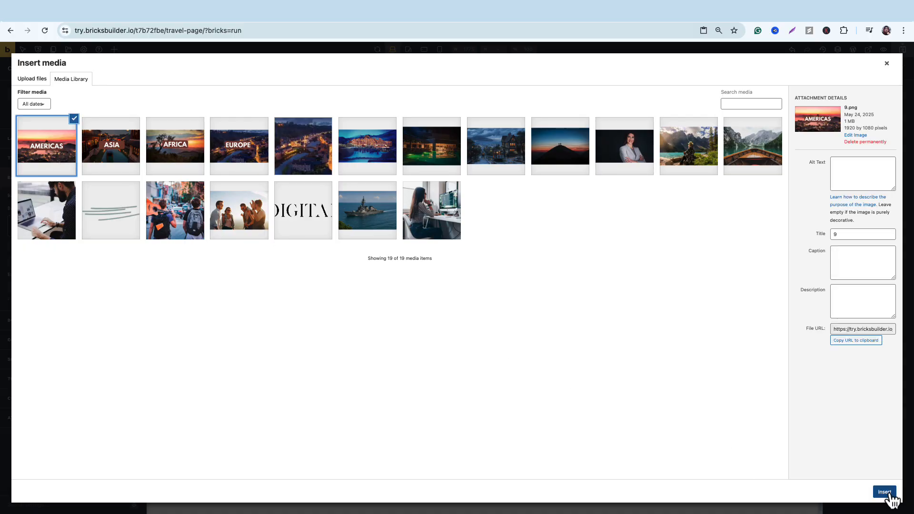
click(890, 494)
click(411, 469)
click(109, 232)
click(111, 147)
click(885, 492)
Set the Africa image as the third column's background and the Europe image as the fourth column's.
click(536, 464)
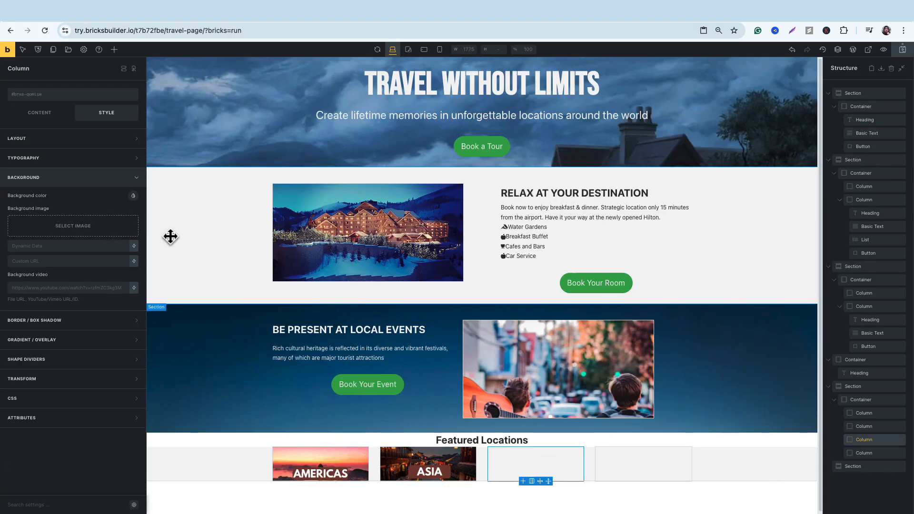
click(105, 229)
click(174, 146)
click(884, 492)
click(642, 465)
click(107, 229)
click(234, 155)
click(885, 491)
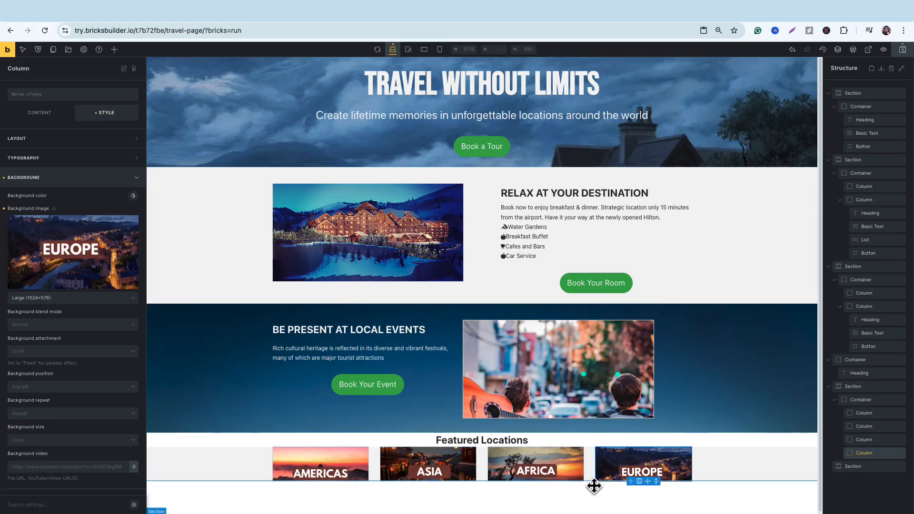
Extend all four location columns downward to about 112 px each so more of their background images shows.
click(496, 492)
click(327, 478)
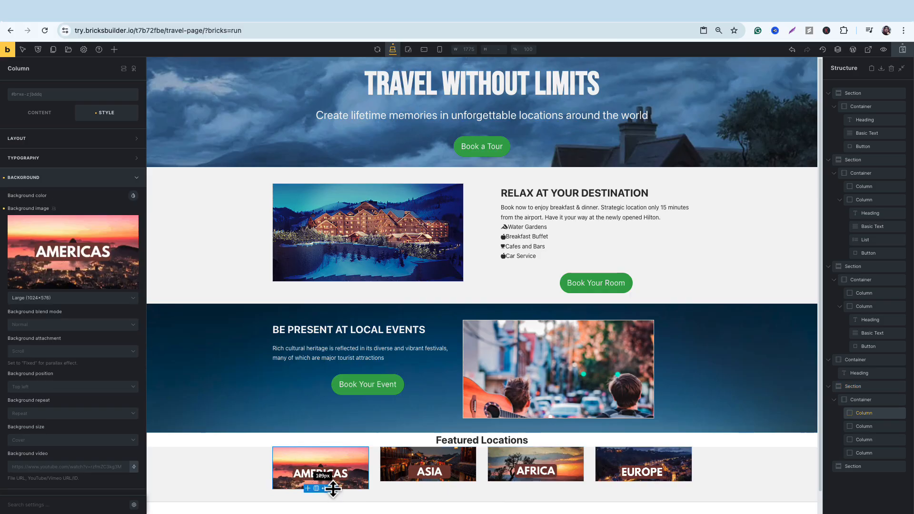
click(459, 483)
click(547, 485)
click(653, 485)
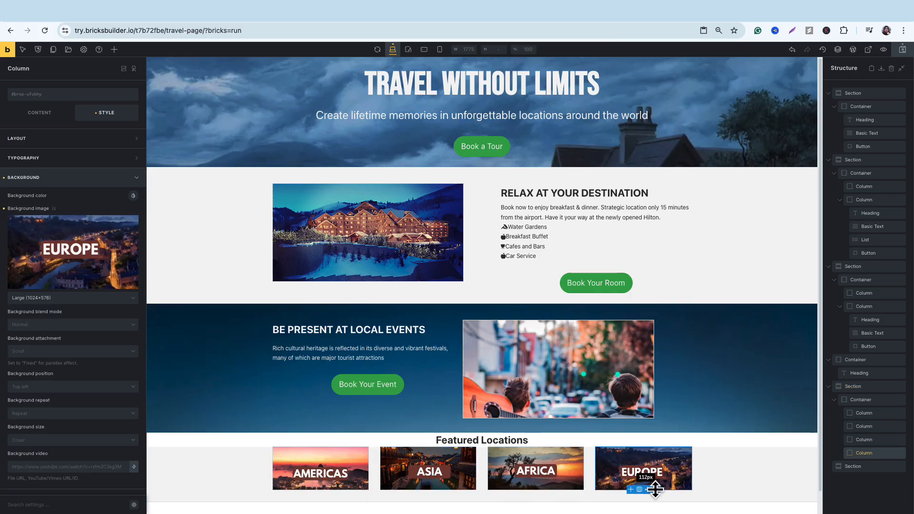
Extend the Americas, Asia, Africa and Europe columns downward to about 135 px each.
click(496, 495)
scroll(490, 476, down, 2)
click(312, 443)
drag(333, 458, 333, 468)
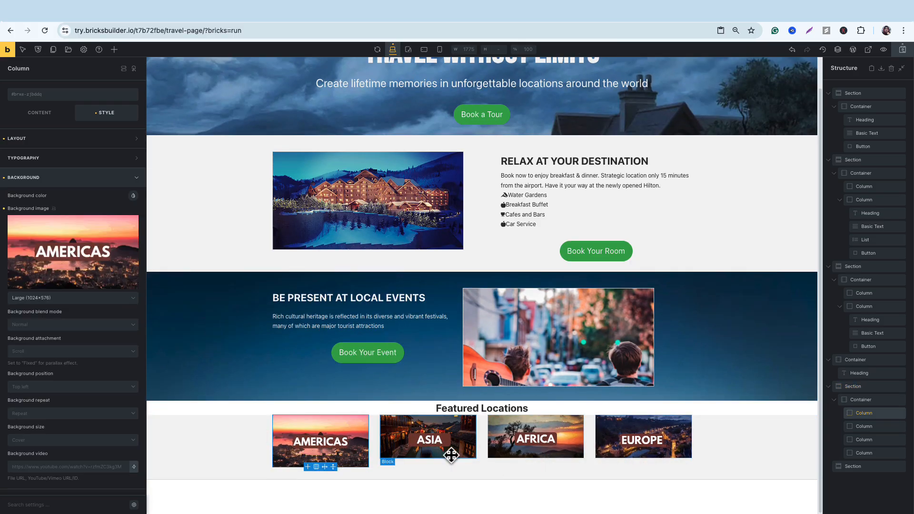
click(451, 455)
drag(441, 458, 439, 466)
click(547, 455)
drag(547, 458, 548, 468)
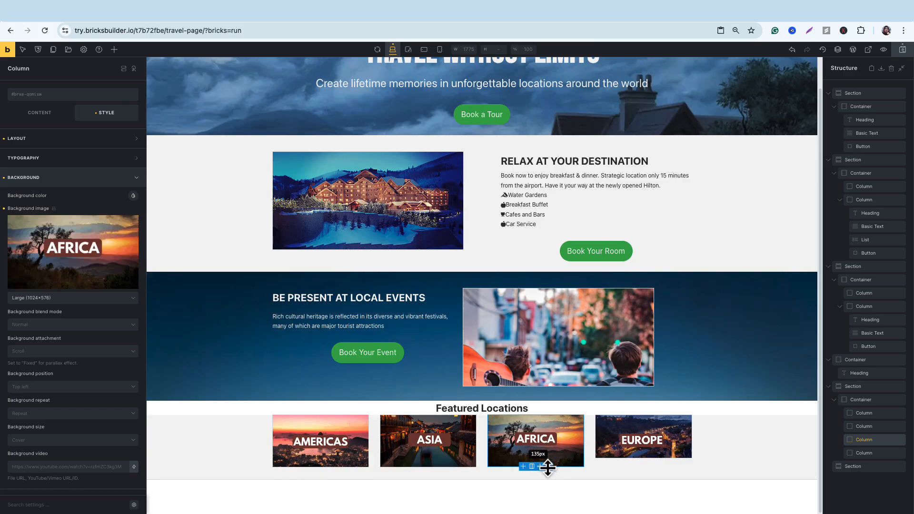
click(653, 448)
drag(653, 458, 653, 468)
Add a little space above the "Featured Locations" heading to separate it from the local events section.
click(492, 409)
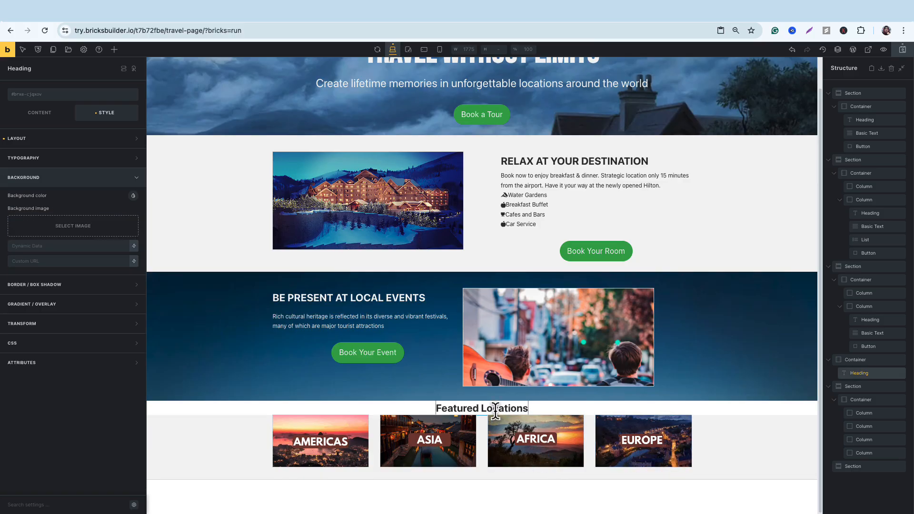
click(548, 411)
drag(496, 416, 505, 402)
click(503, 405)
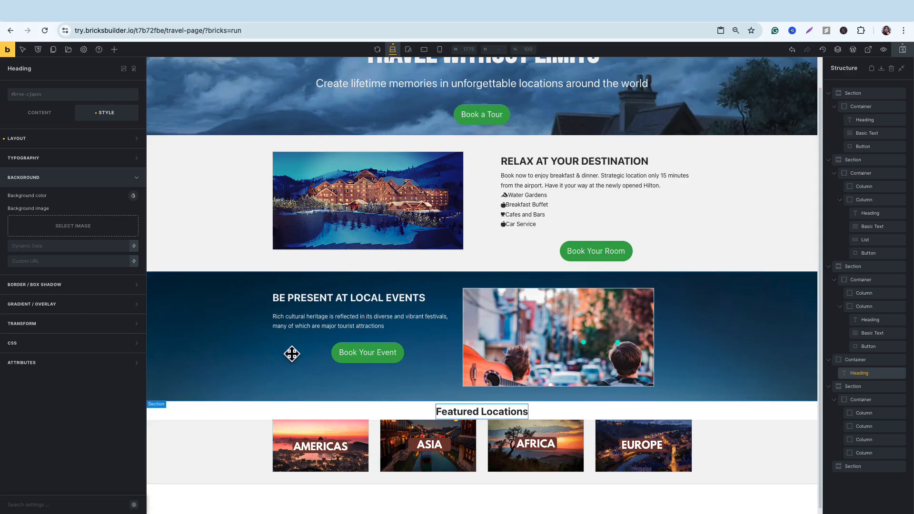
Save the travel page and open its front-end preview.
click(903, 53)
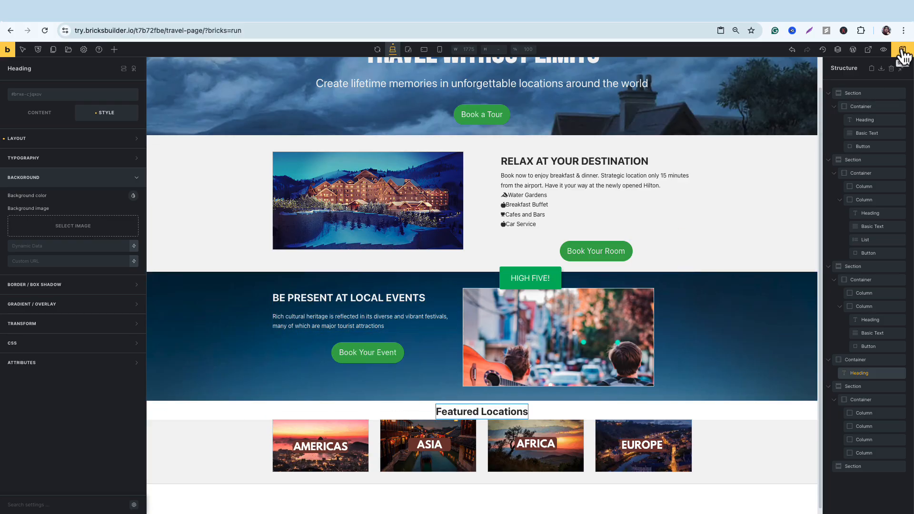
click(883, 49)
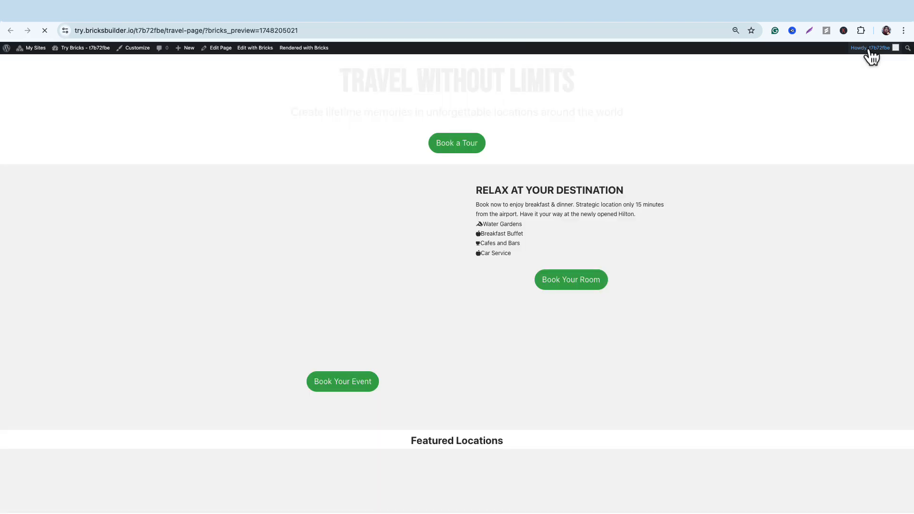